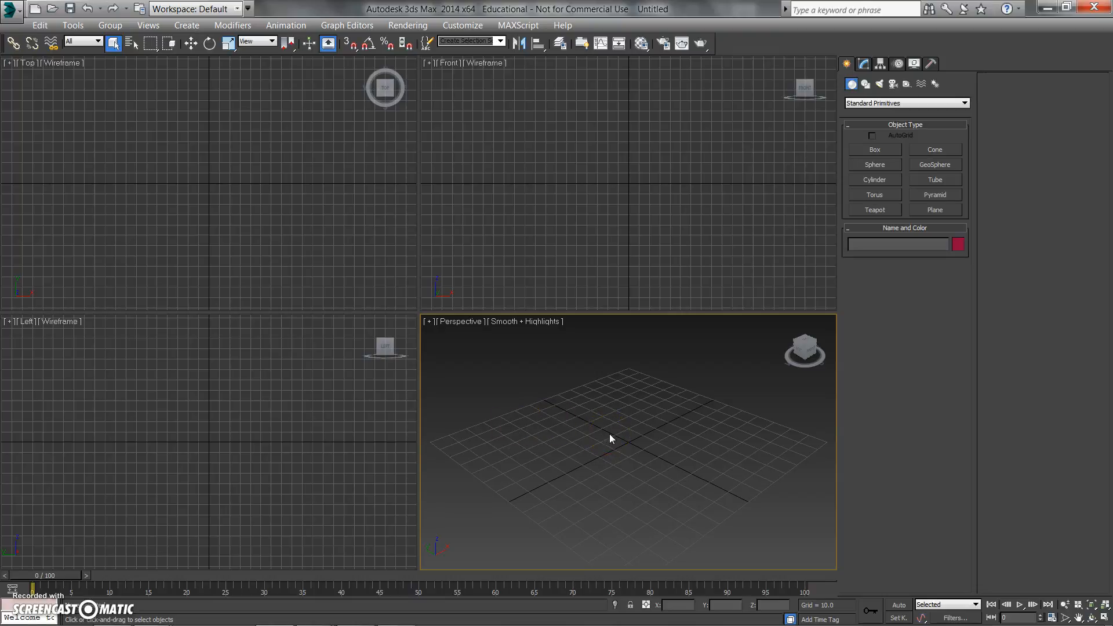
Step: Maximize the Perspective viewport and create a Box primitive near the center of the grid
click(874, 149)
key(alt+w)
alt+middle_drag(561, 429, 394, 353)
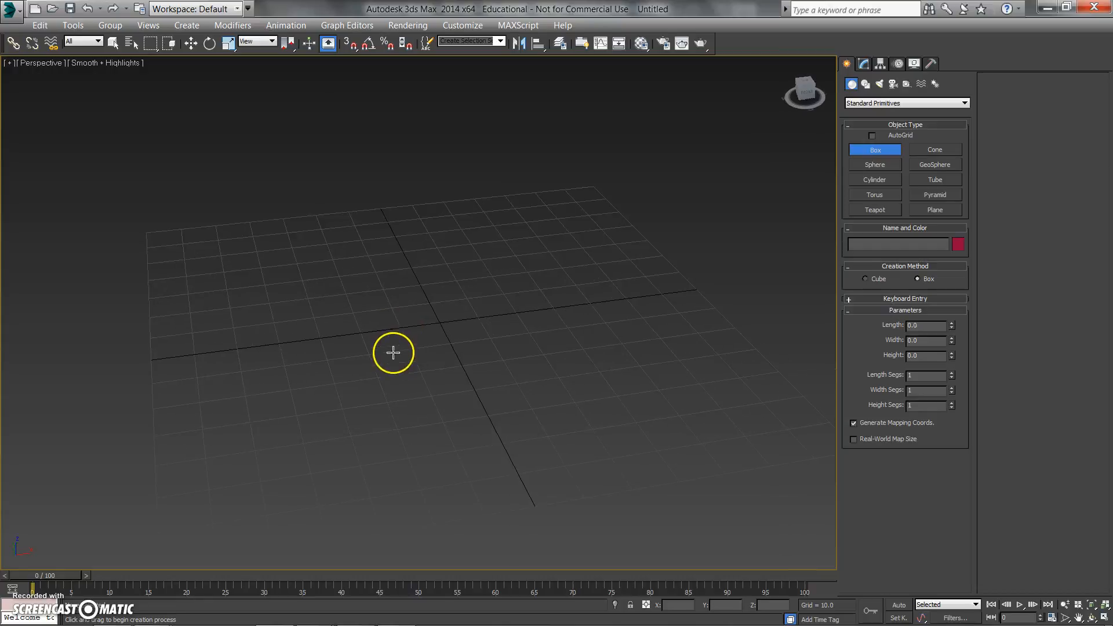
drag(408, 319, 464, 341)
click(463, 292)
alt+middle_drag(463, 293, 490, 311)
Step: Set the box's length, width and height to 15 each
double_click(925, 326)
text(15)
key(Tab)
text(15)
key(Tab)
text(15)
key(Return)
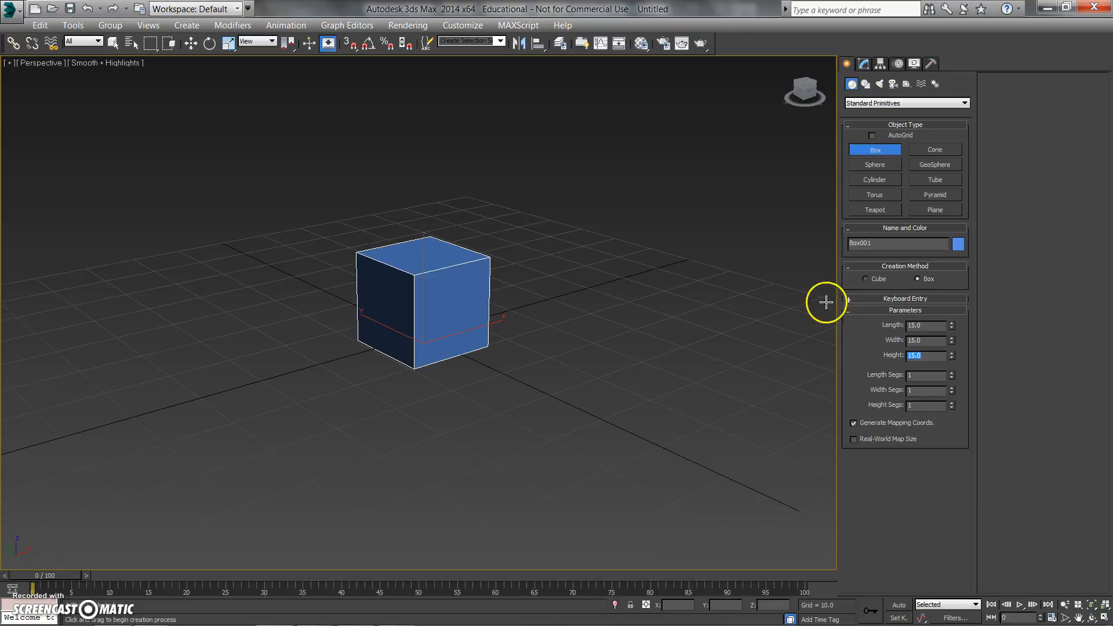
Step: Finish box creation and move the box to the origin by resetting its X and Y positions to 0
alt+middle_drag(460, 341, 487, 380)
right_click(487, 380)
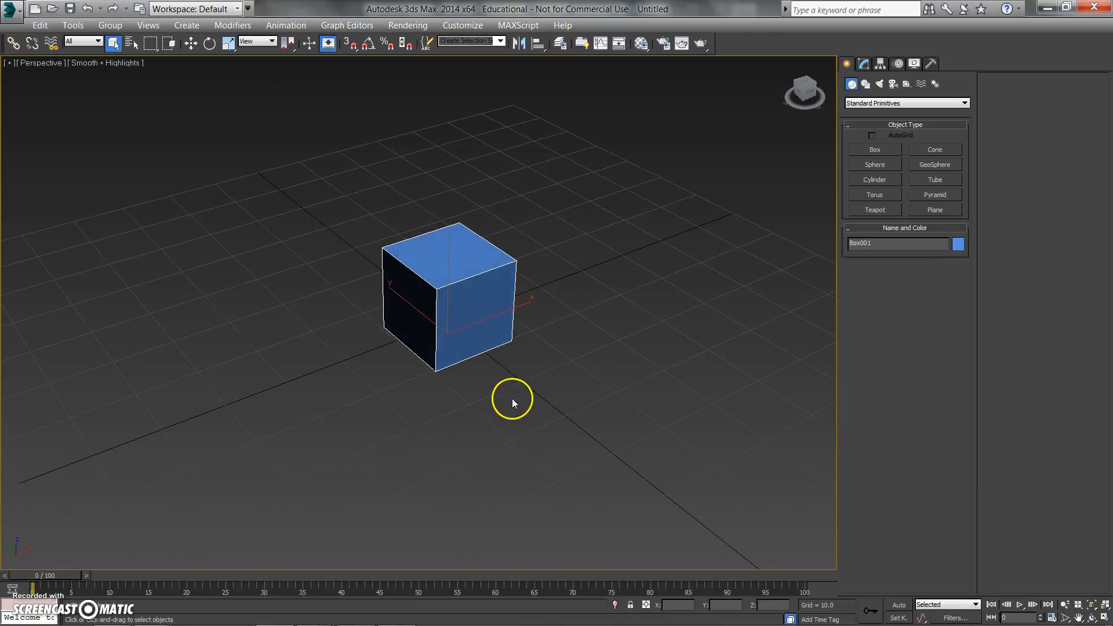
key(w)
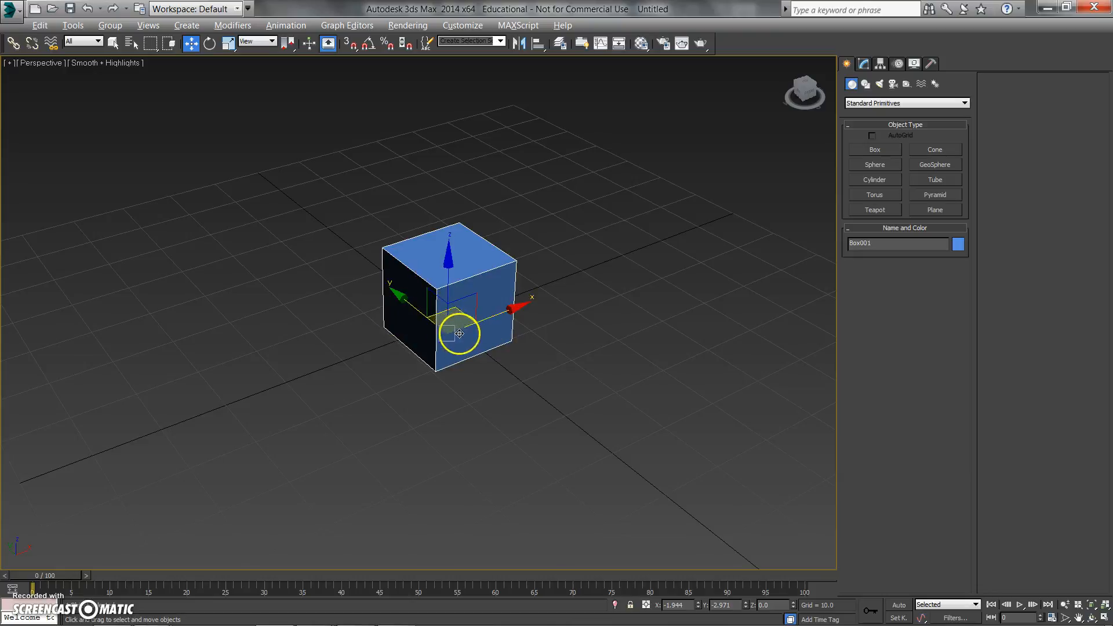
alt+middle_drag(455, 330, 439, 325)
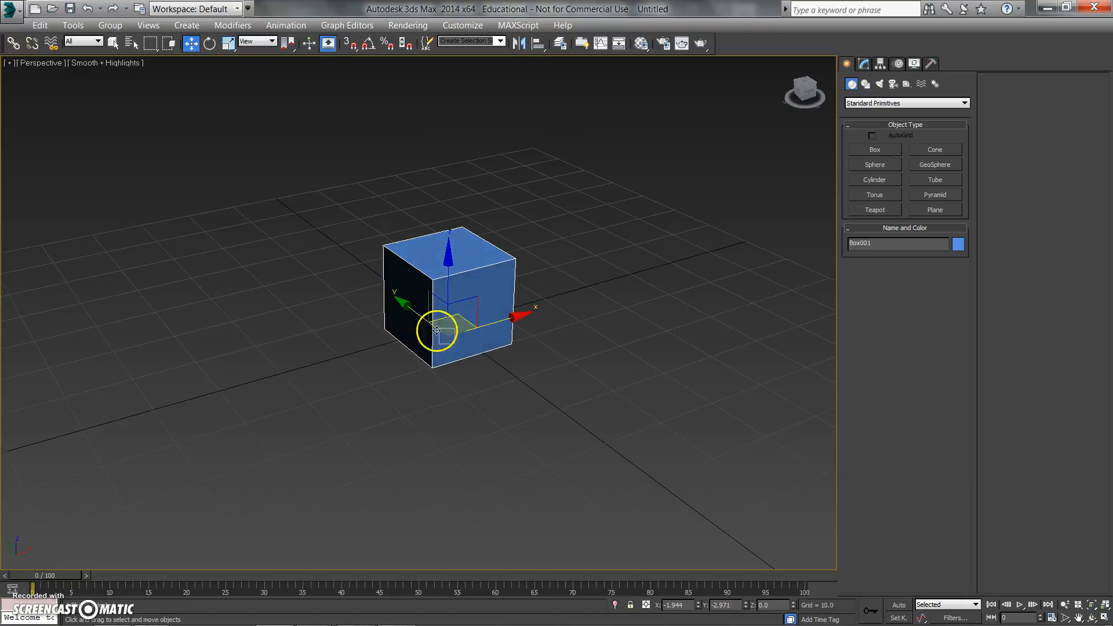
right_click(698, 604)
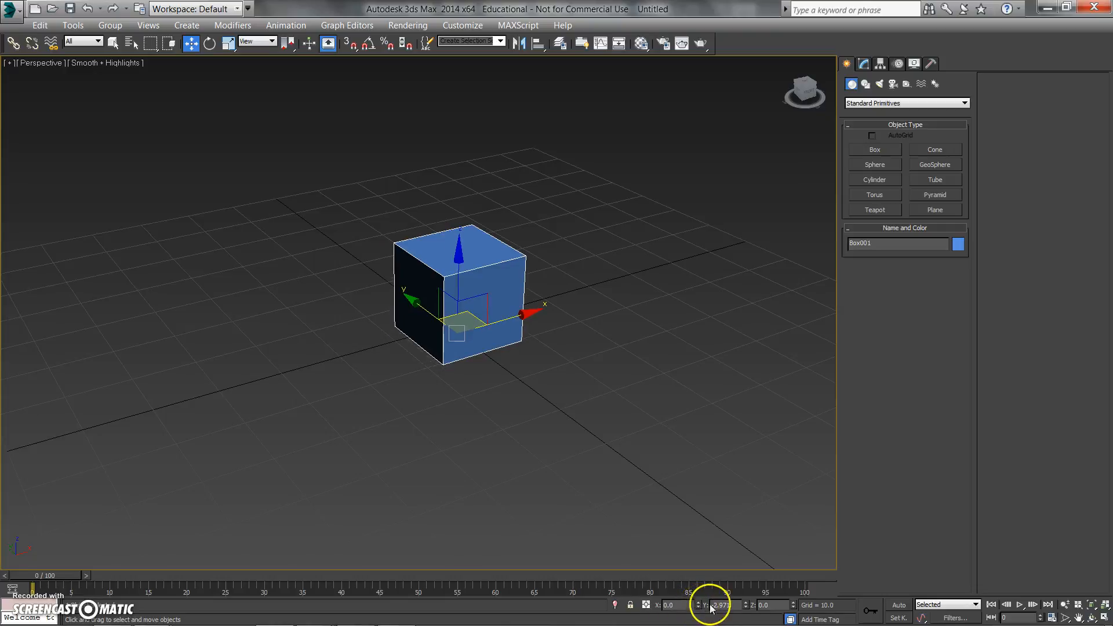
right_click(745, 605)
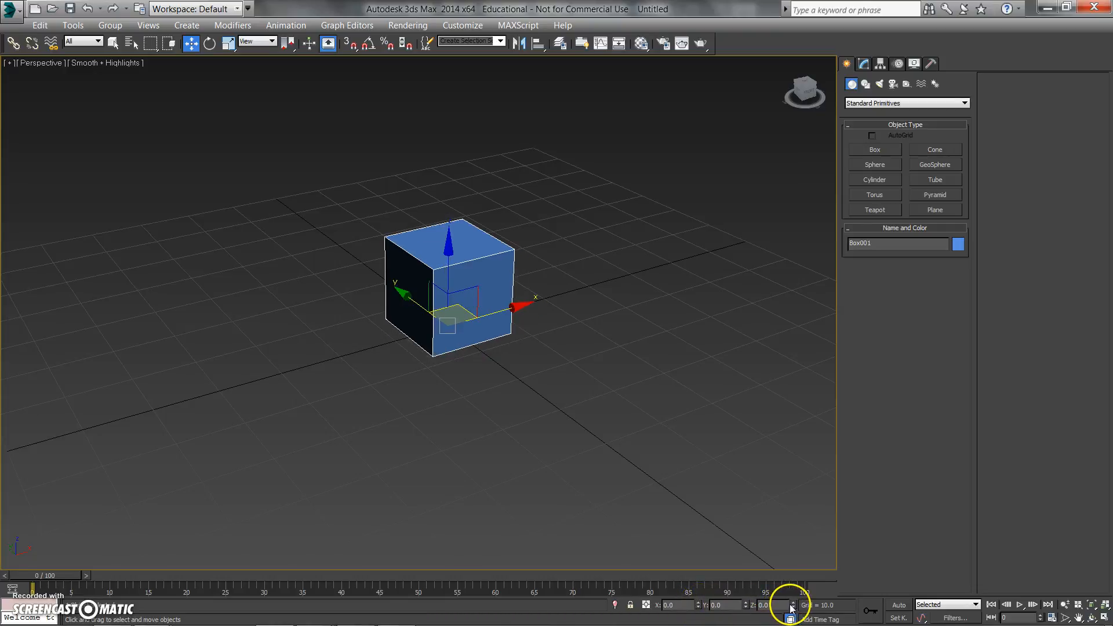
Step: Try moving the box away from the origin, reset its X, Y and Z positions to 0, and deselect it
drag(470, 316, 411, 325)
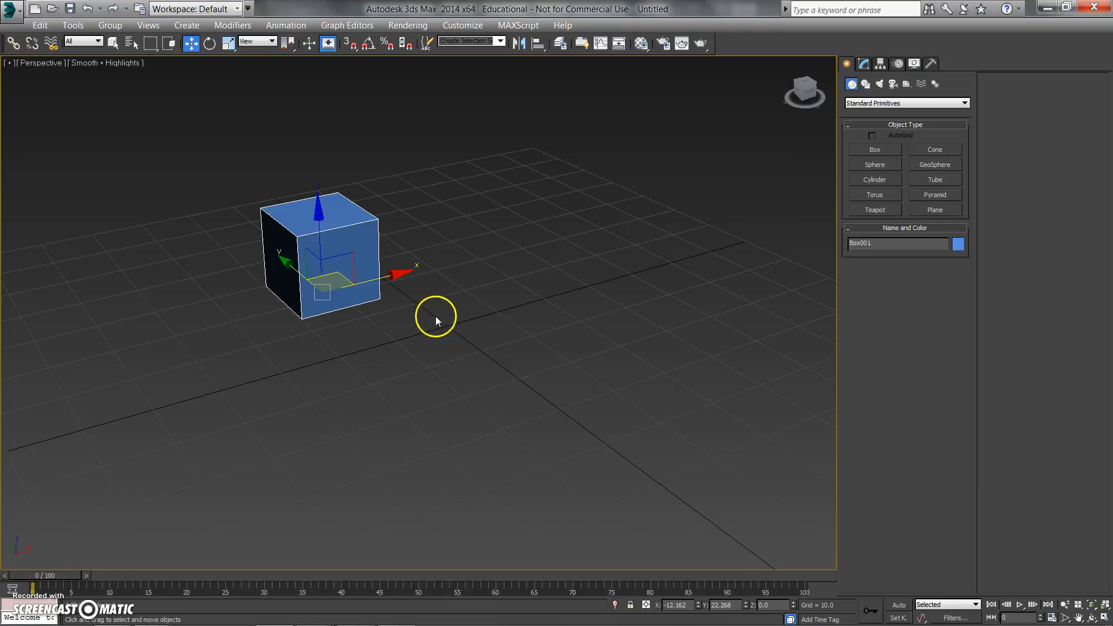
key(ctrl+z)
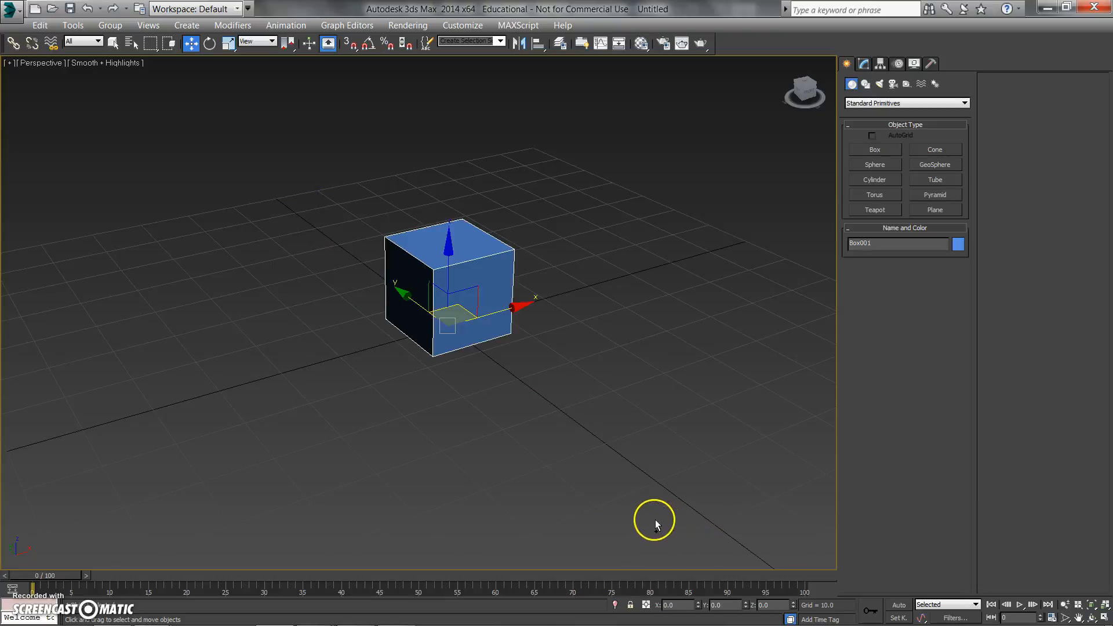
drag(457, 308, 707, 493)
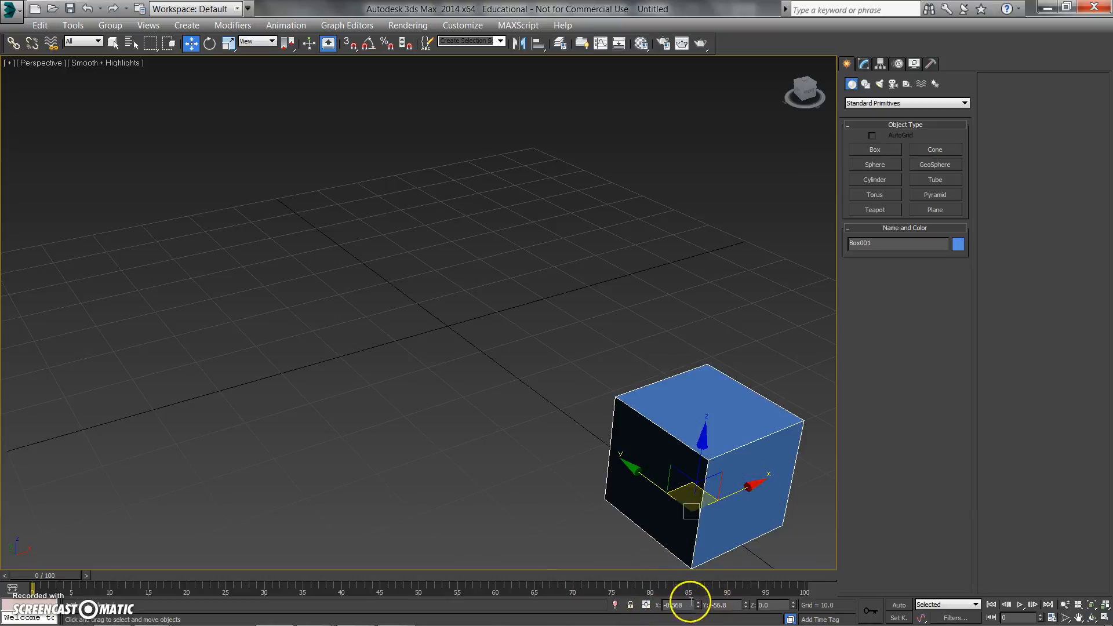
drag(704, 492, 703, 444)
right_click(793, 606)
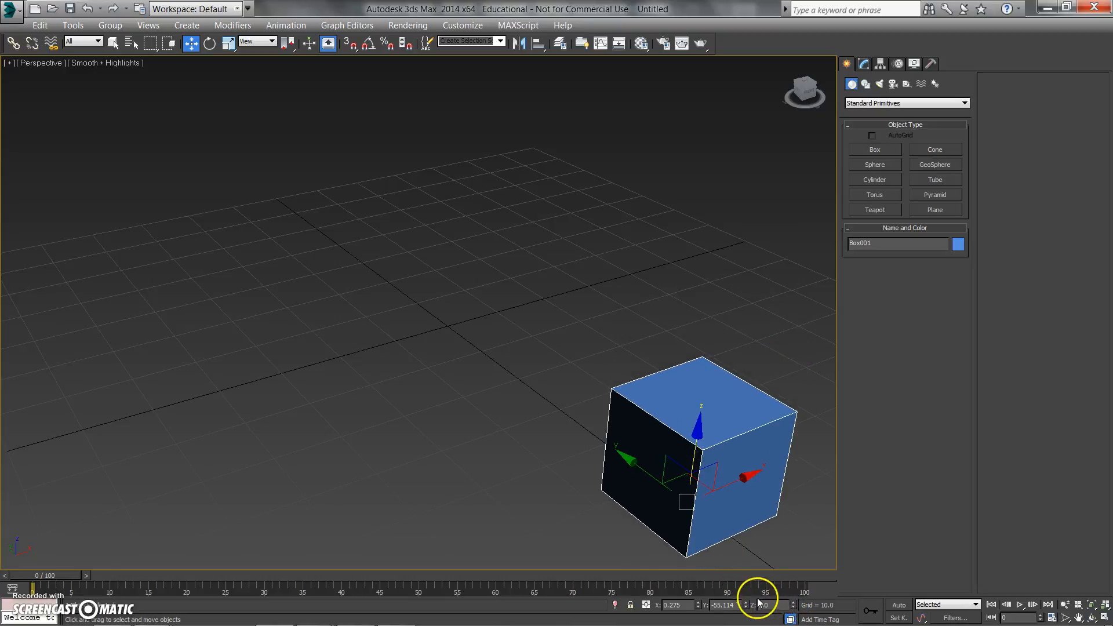
right_click(746, 605)
right_click(698, 605)
mouse_move(584, 424)
middle_down()
mouse_move(601, 455)
mouse_move(598, 429)
middle_up()
click(599, 421)
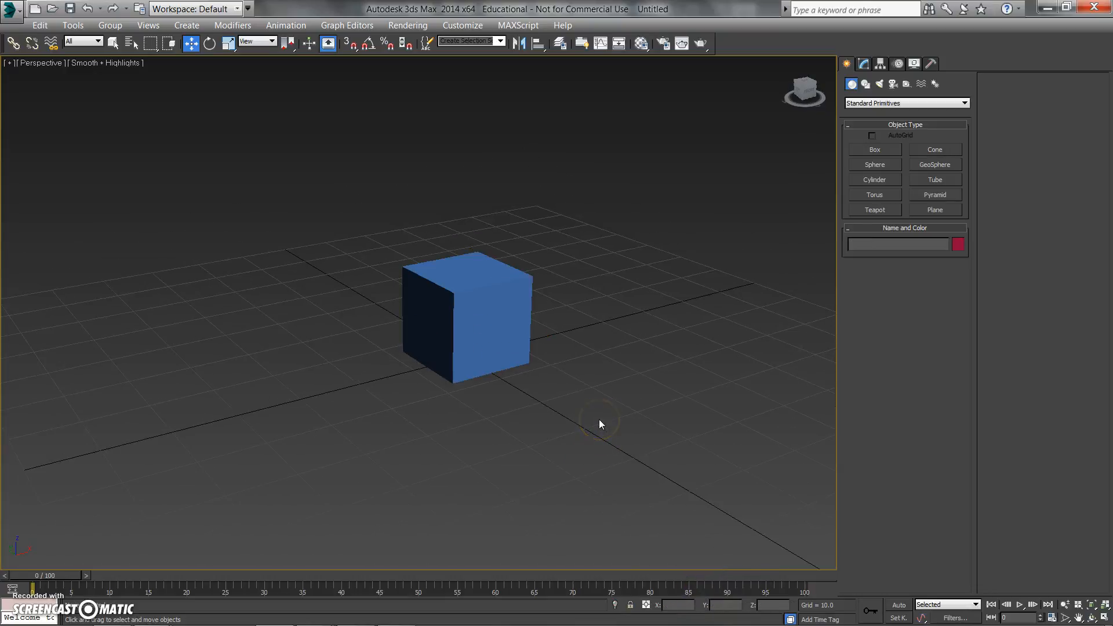
alt+middle_drag(549, 356, 481, 404)
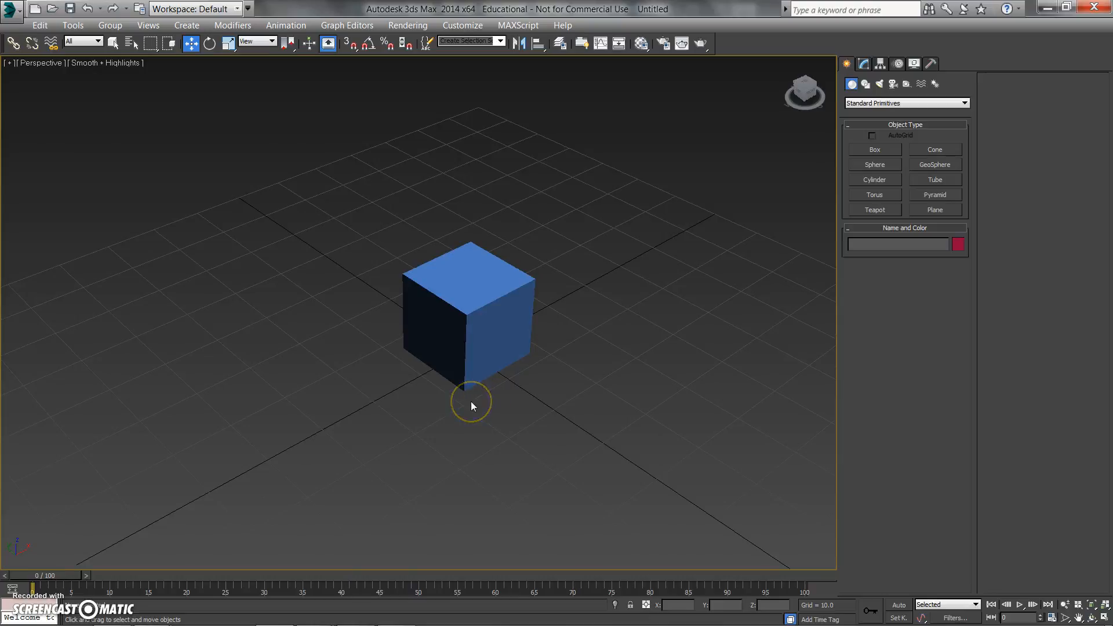
alt+middle_drag(469, 402, 561, 413)
click(474, 335)
click(651, 568)
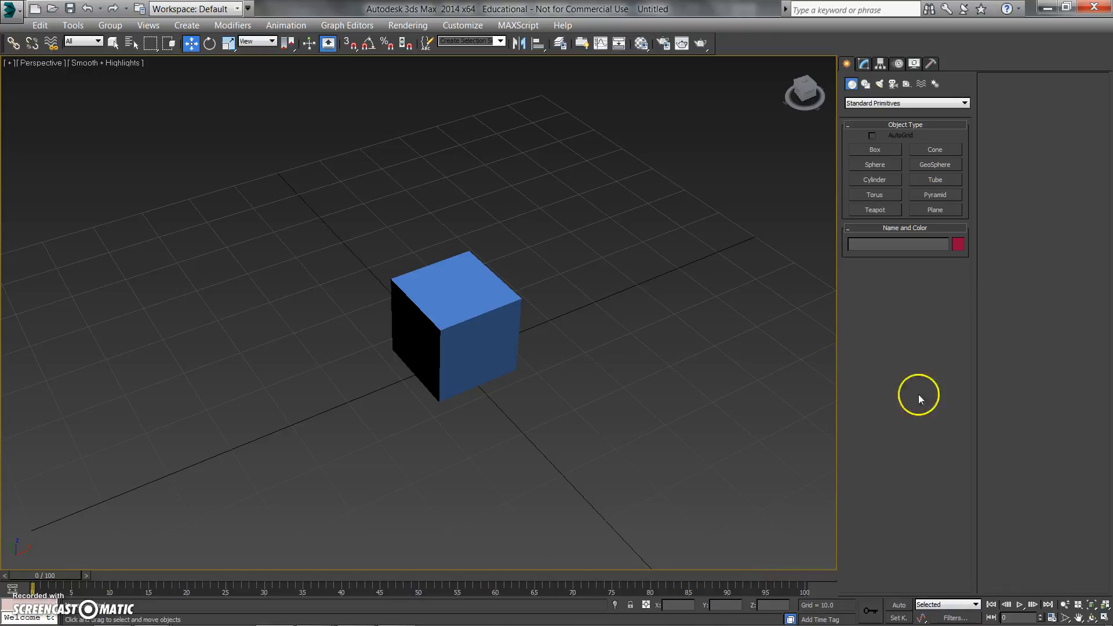
drag(837, 378, 1055, 389)
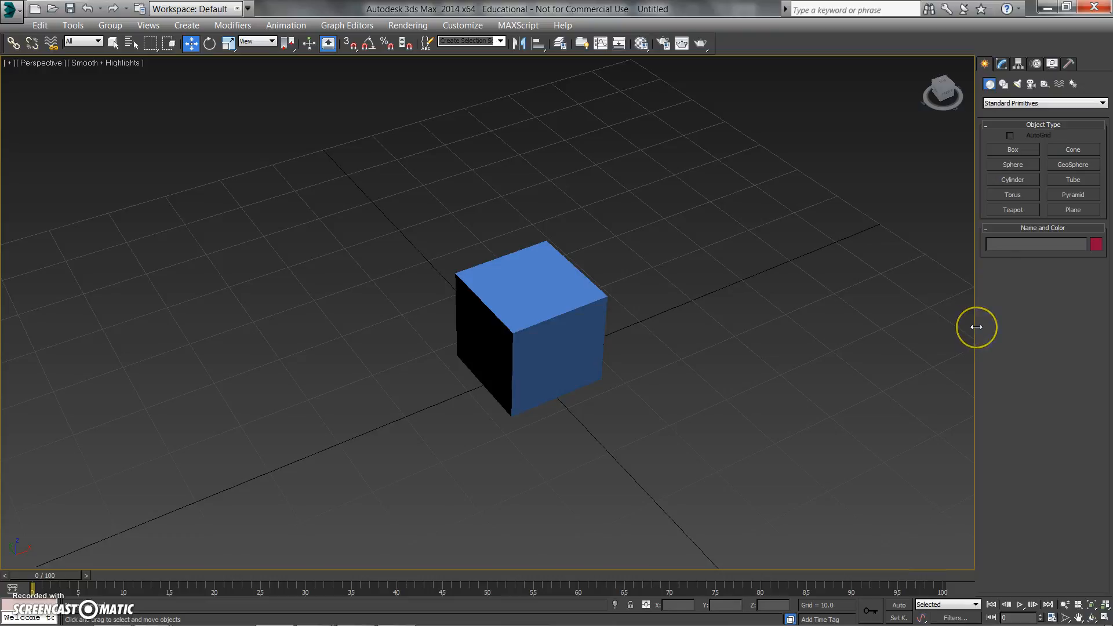
drag(976, 326, 878, 361)
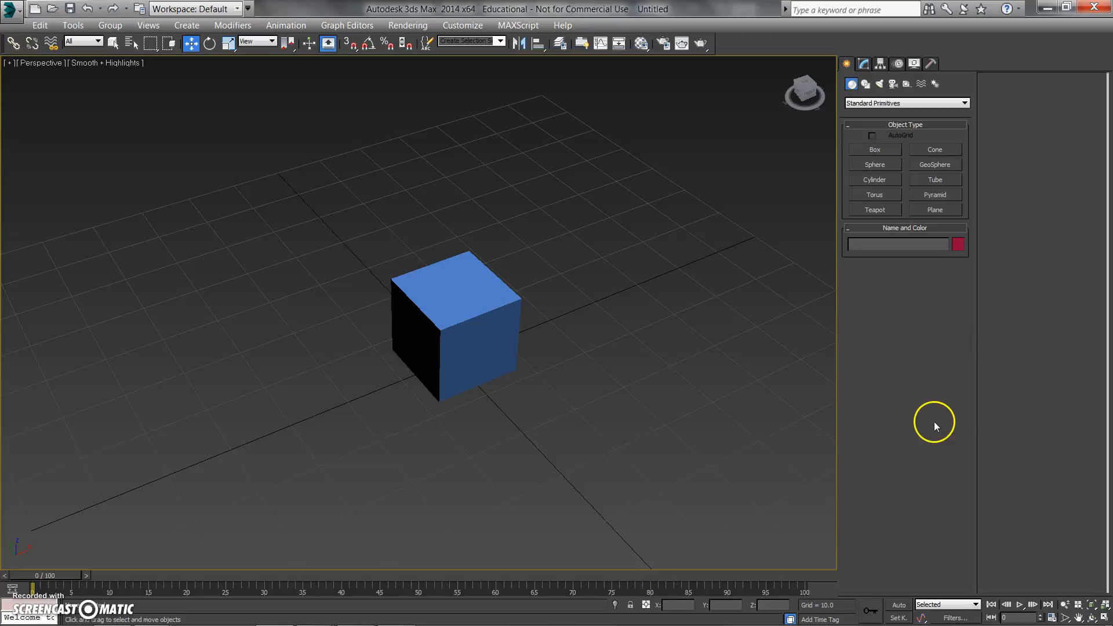
Step: Turn on Auto Key animation recording and select the box
click(899, 604)
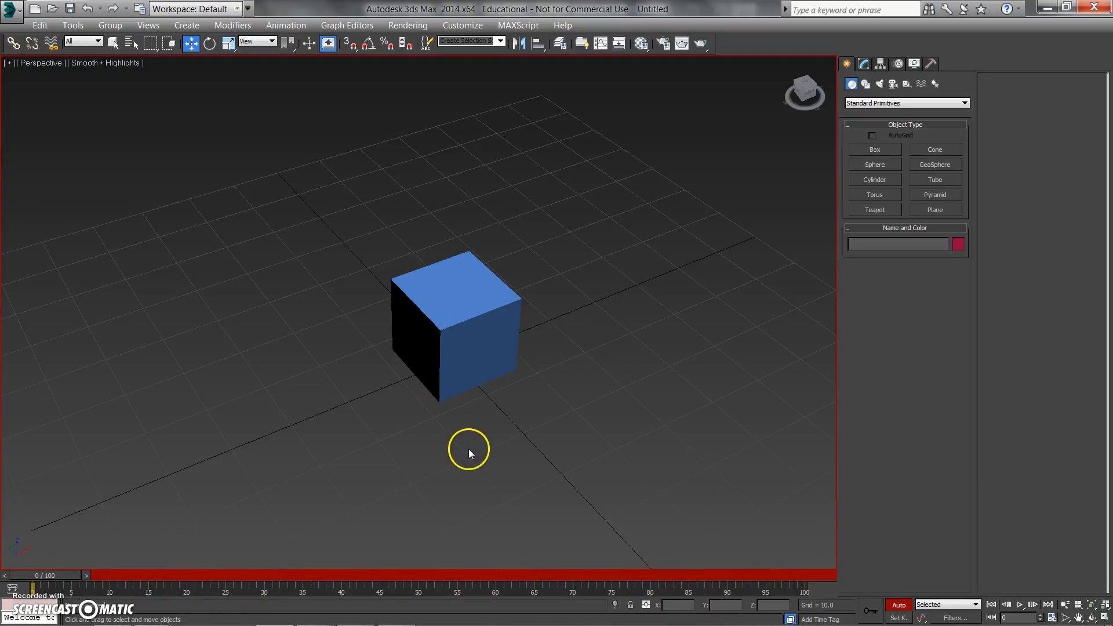
alt+middle_drag(475, 444, 485, 444)
click(487, 341)
alt+middle_drag(547, 367, 389, 457)
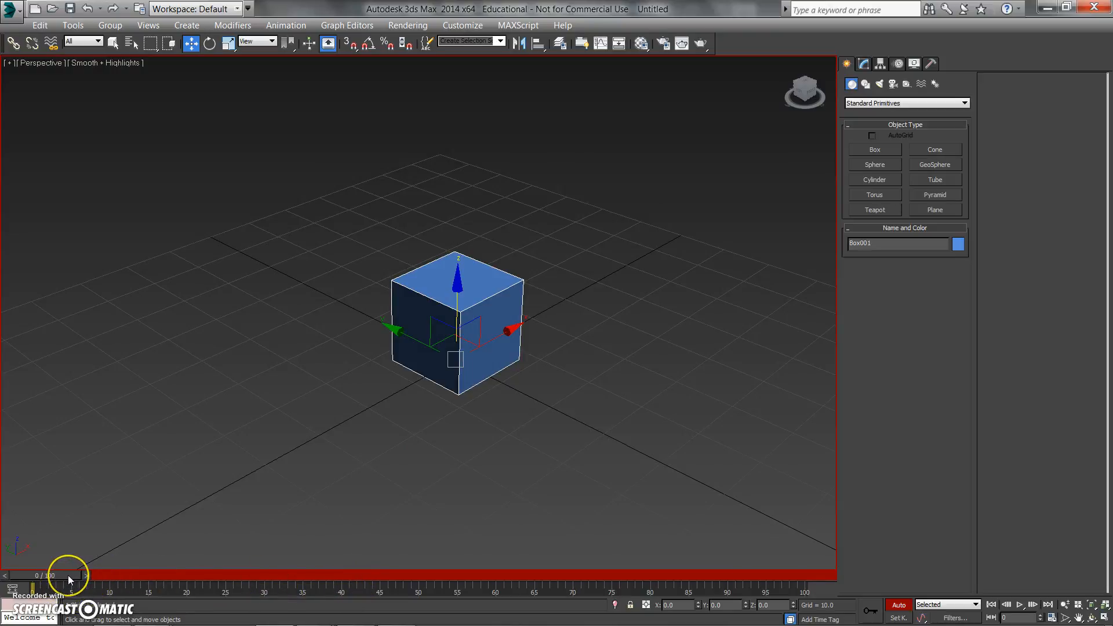
Step: Shorten the animation by setting the End Time to 30 in the Time Configuration
drag(69, 574, 45, 592)
click(1053, 619)
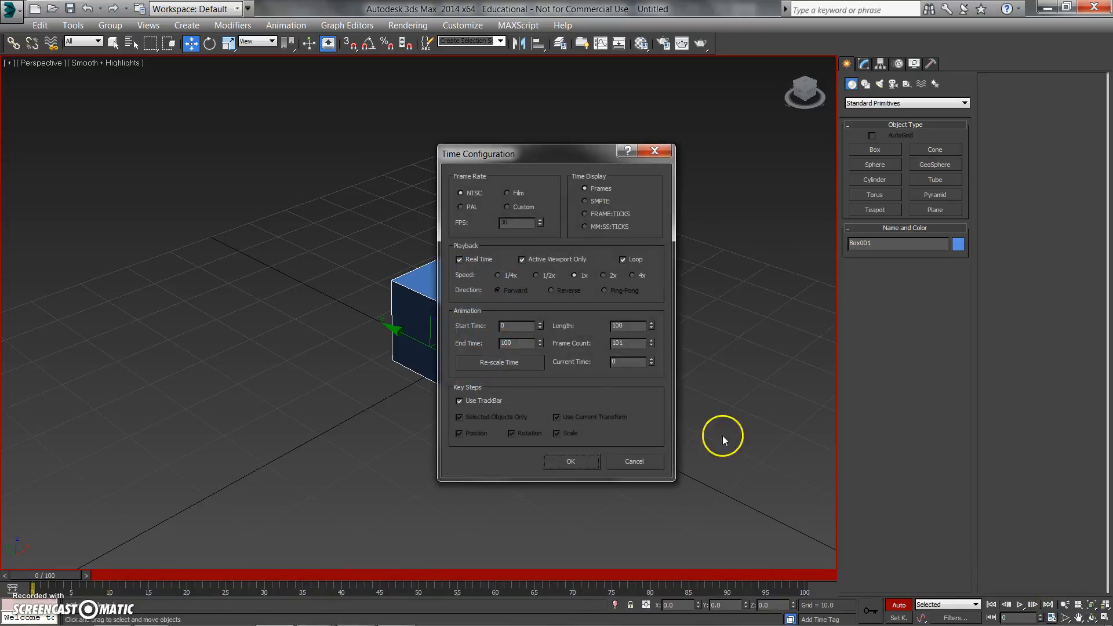
double_click(520, 344)
text(30)
key(Return)
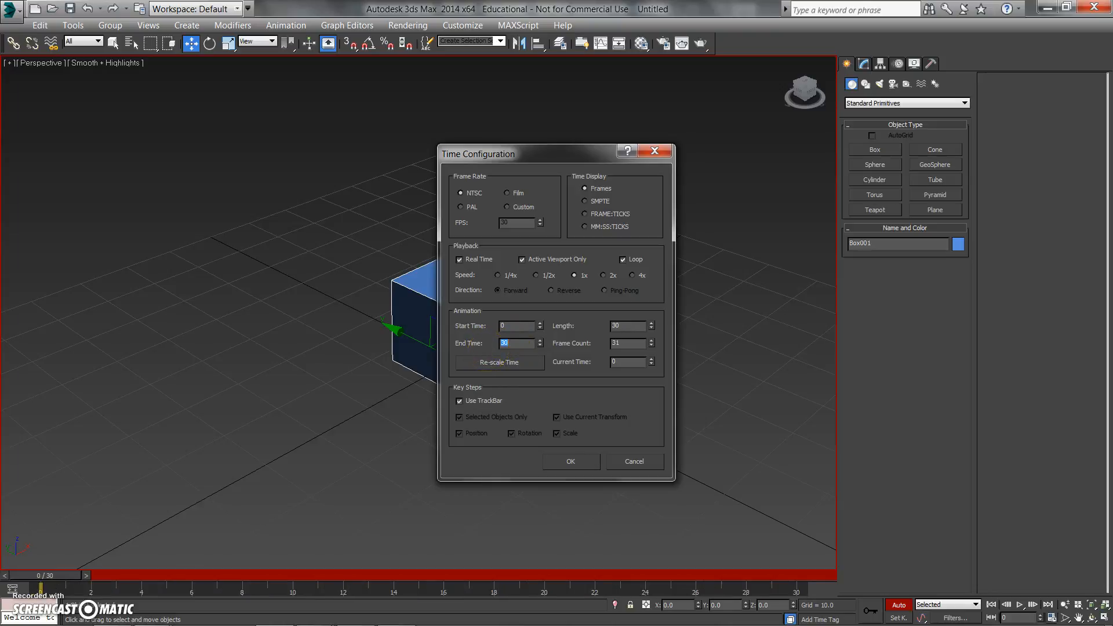
click(565, 461)
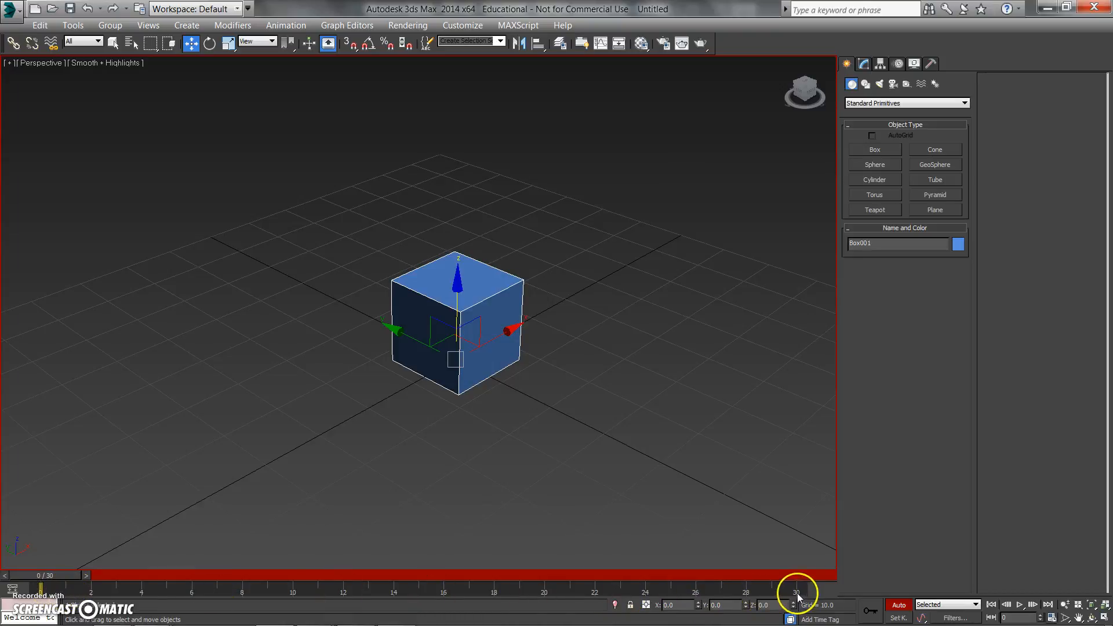
drag(71, 571, 36, 571)
alt+middle_drag(545, 383, 549, 420)
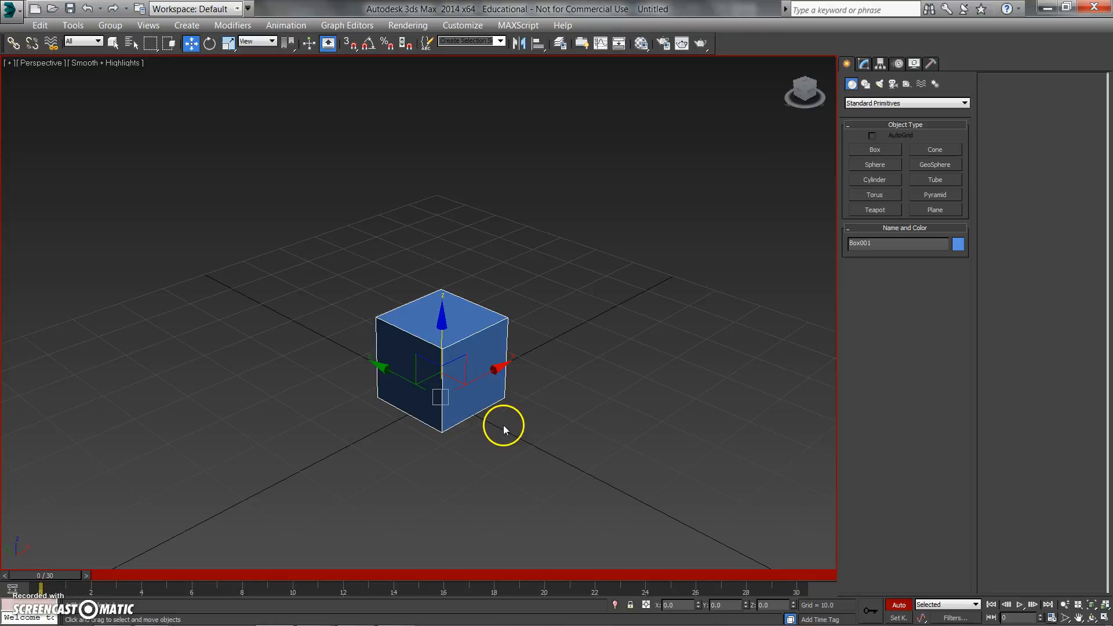
alt+middle_drag(503, 426, 460, 405)
alt+middle_drag(451, 363, 473, 383)
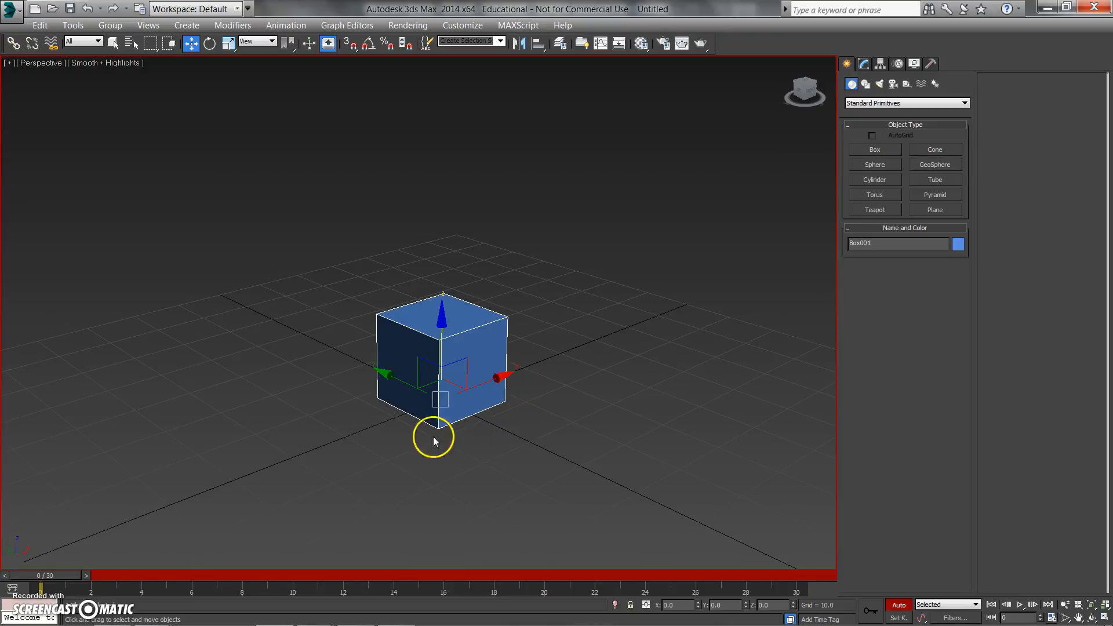
alt+middle_drag(240, 510, 425, 456)
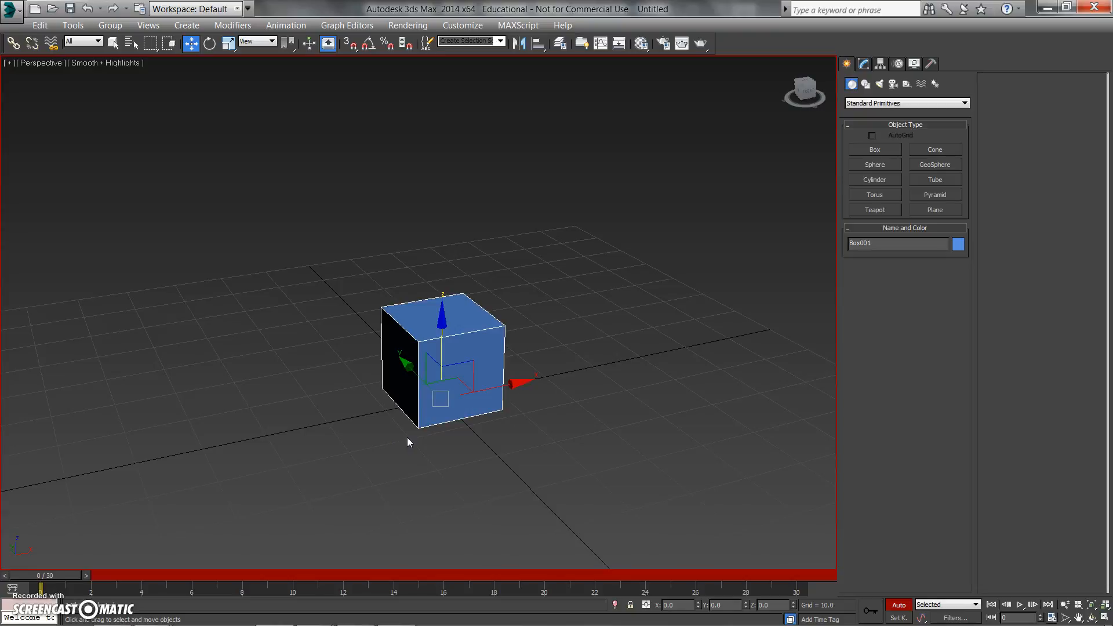
alt+middle_drag(446, 401, 448, 451)
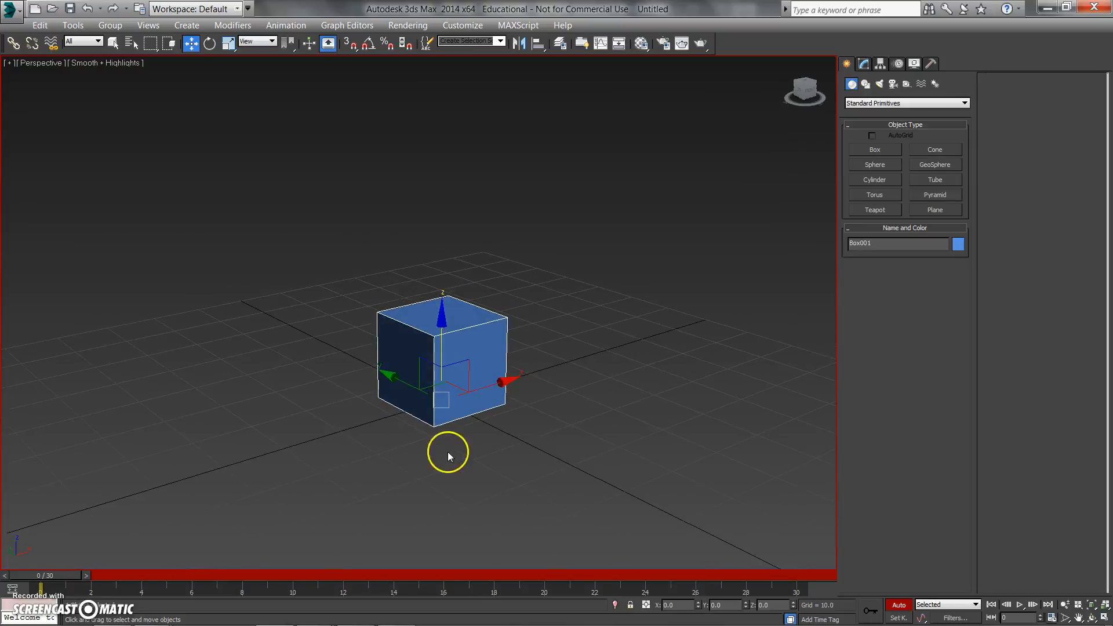
Step: Cycle through the scale tool's modes and switch to Select and Squash
click(230, 46)
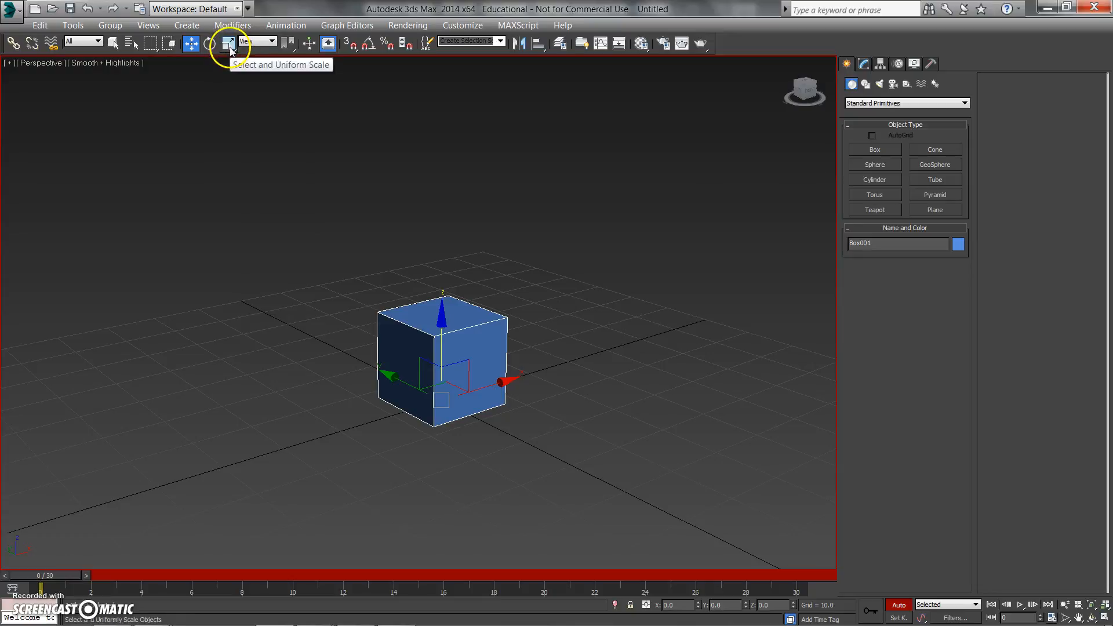
key(r)
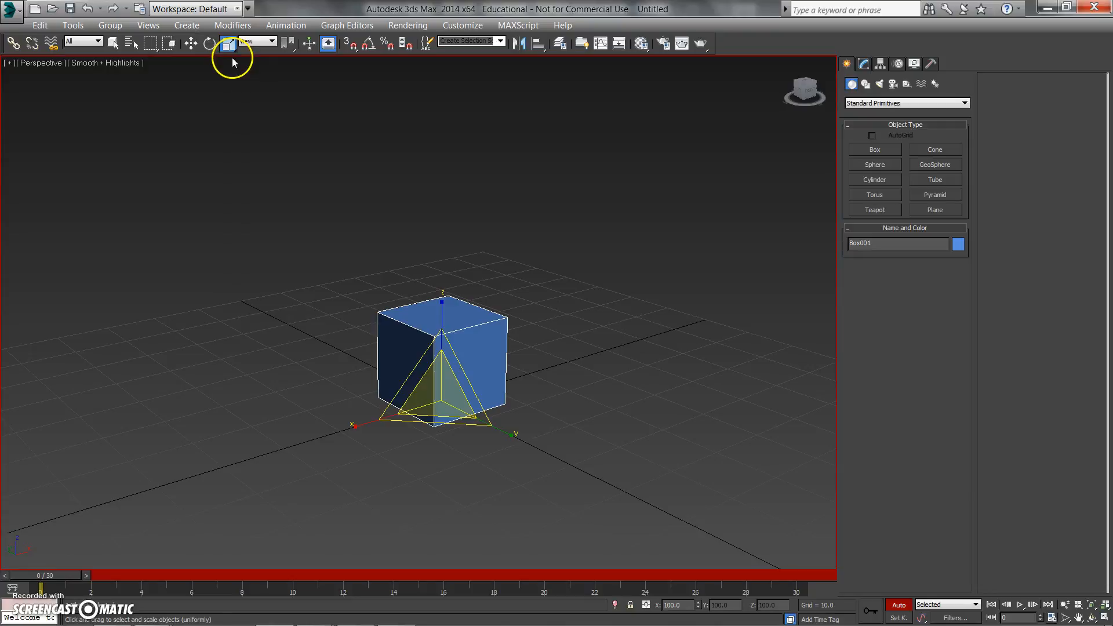
key(r)
key(r)
key(r)
key(r)
key(r)
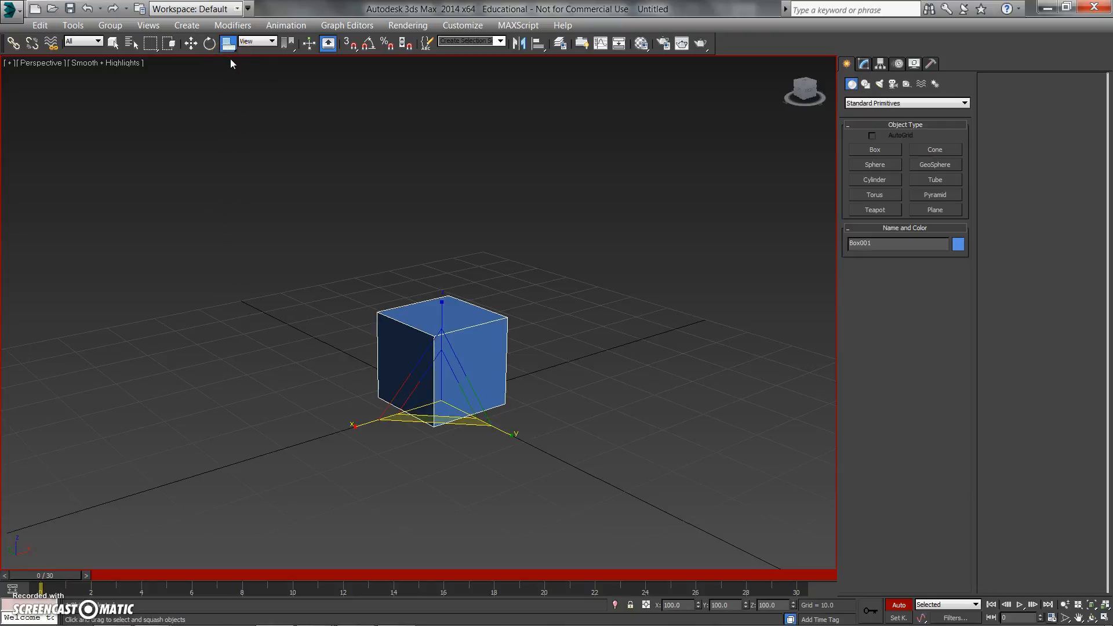
click(227, 49)
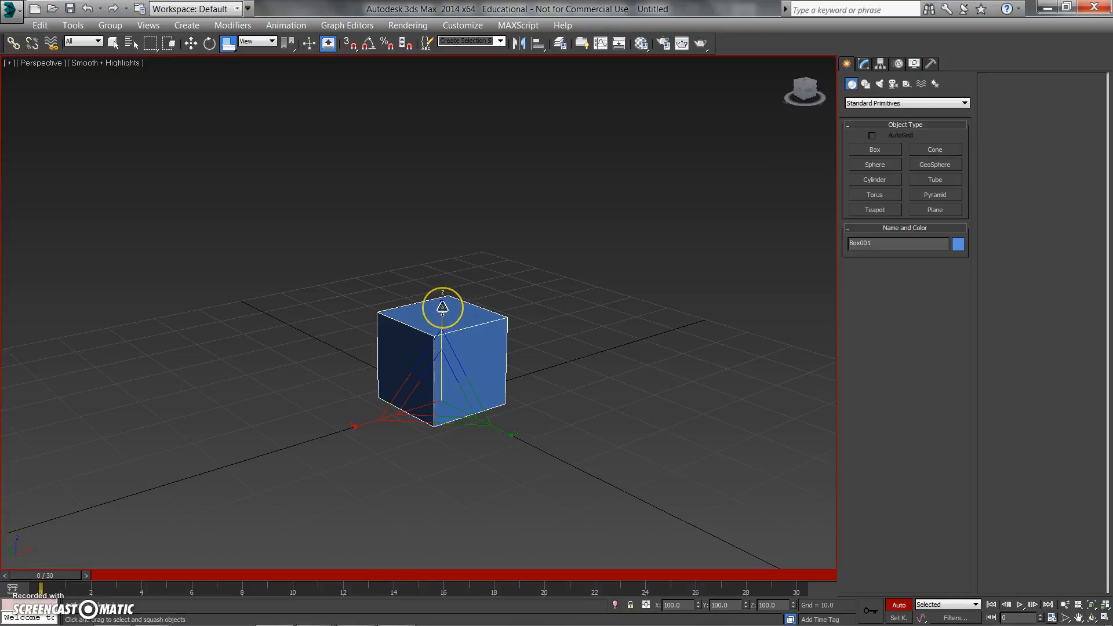
Step: Try squashing the box along Z, undo it, then try non-uniform scaling along the same axis and undo that too
mouse_move(442, 307)
mouse_down()
mouse_move(445, 336)
mouse_move(442, 323)
mouse_move(448, 336)
mouse_move(451, 326)
mouse_up()
key(ctrl+z)
key(r)
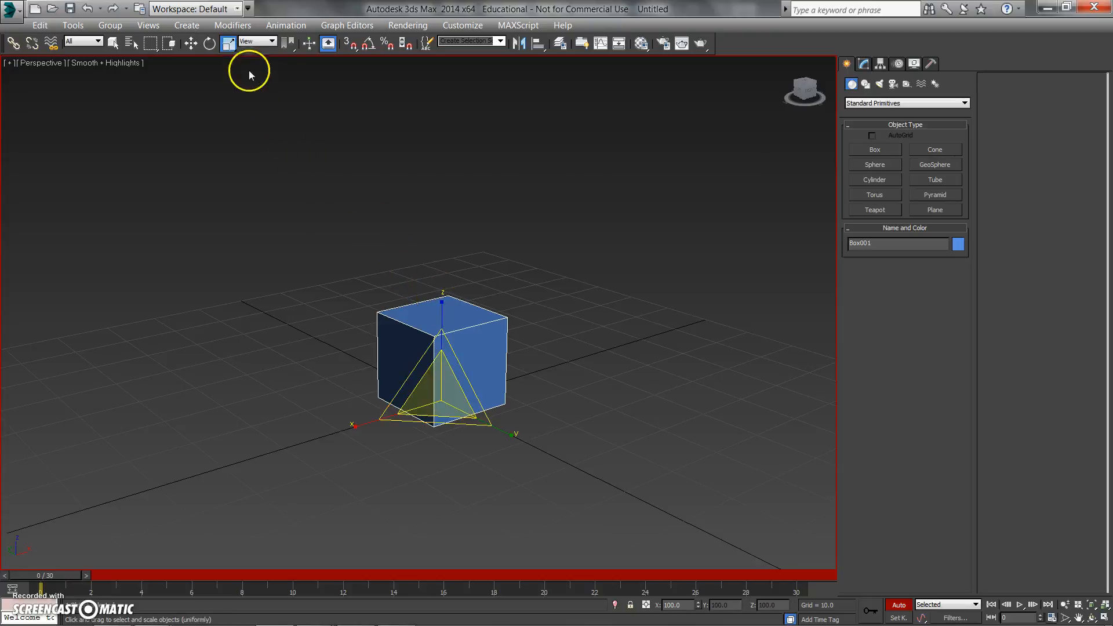
key(r)
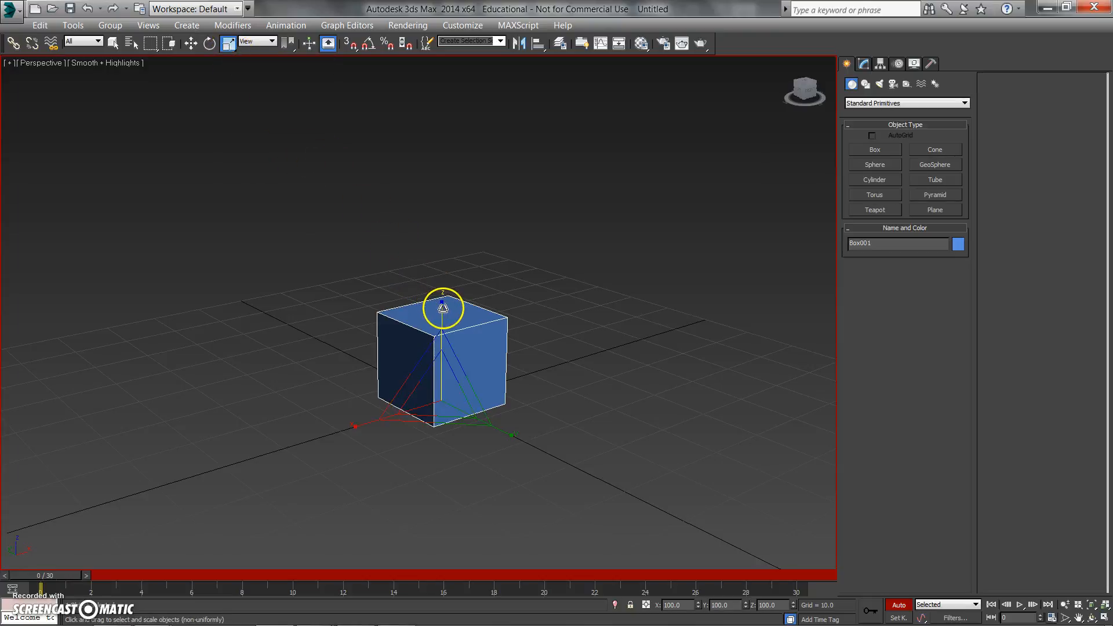
drag(442, 308, 463, 323)
key(r)
key(ctrl+z)
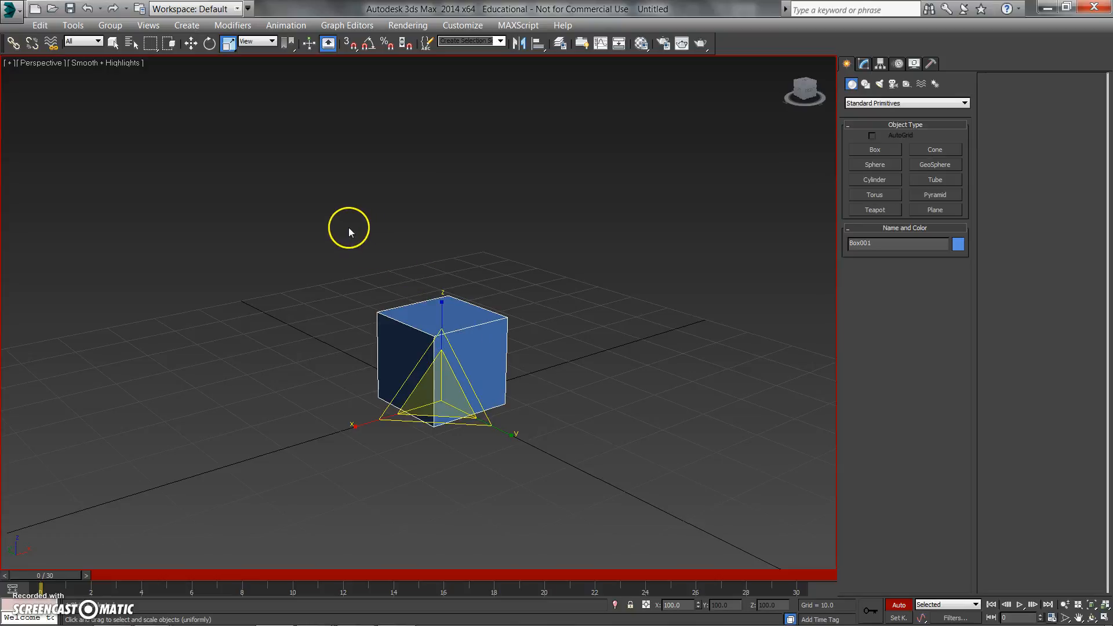
Step: Try stretching the box along Z to about 203% with Select and Squash, and undo the stretch
key(r)
key(r)
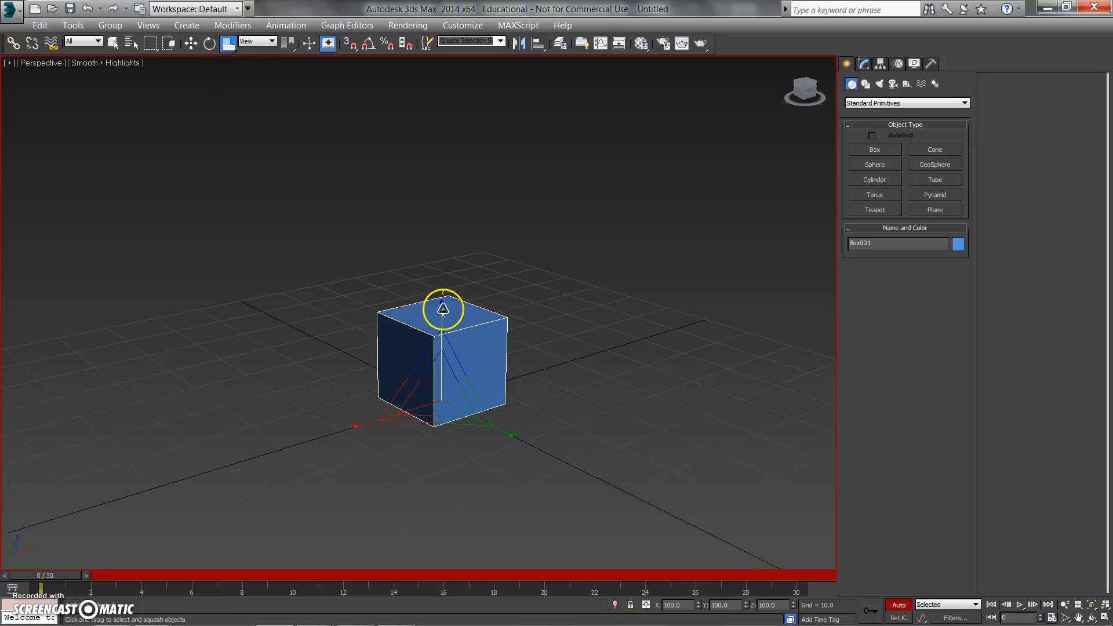
drag(442, 308, 443, 263)
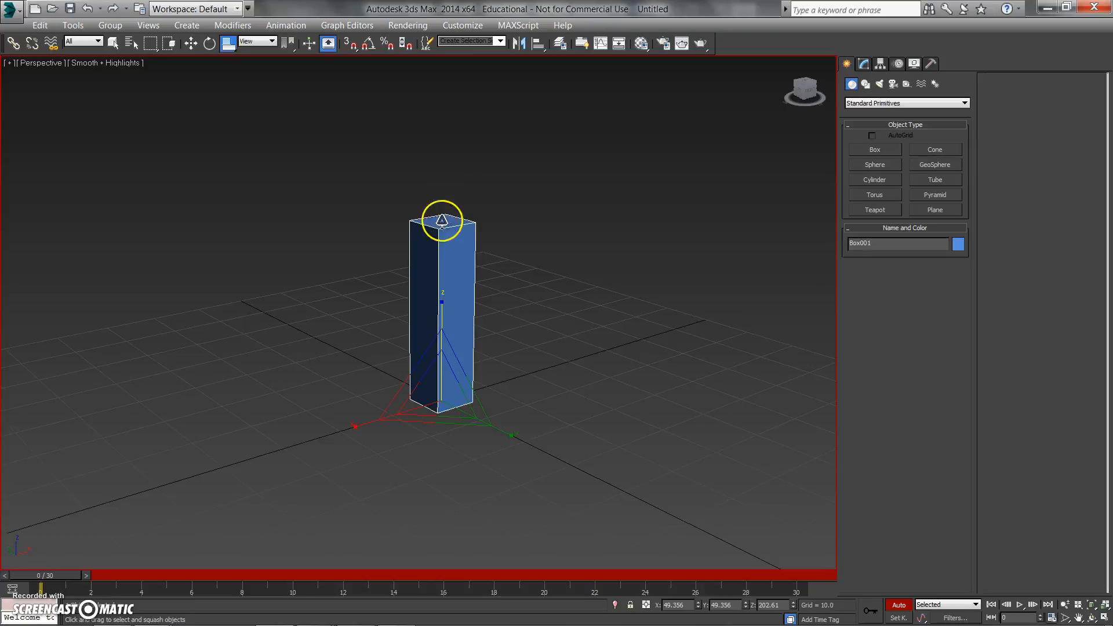
key(ctrl+z)
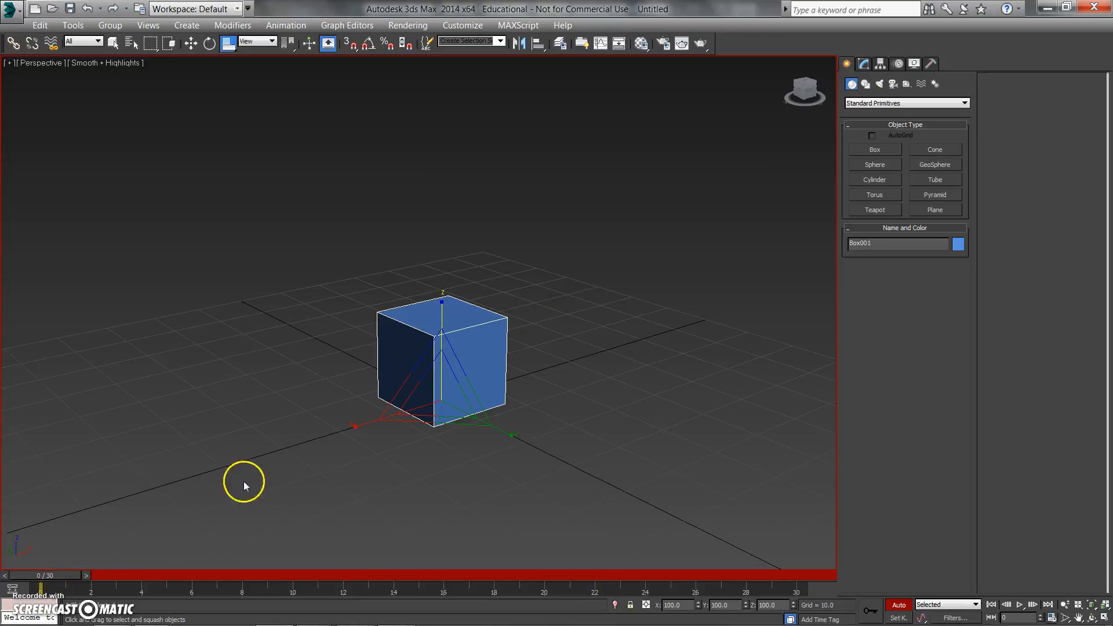
Step: Set neutral keys for the box at frames 7, 11, 14, 17, 20 and 30, keeping its undeformed scale from frame 0
middle_drag(464, 437, 460, 423)
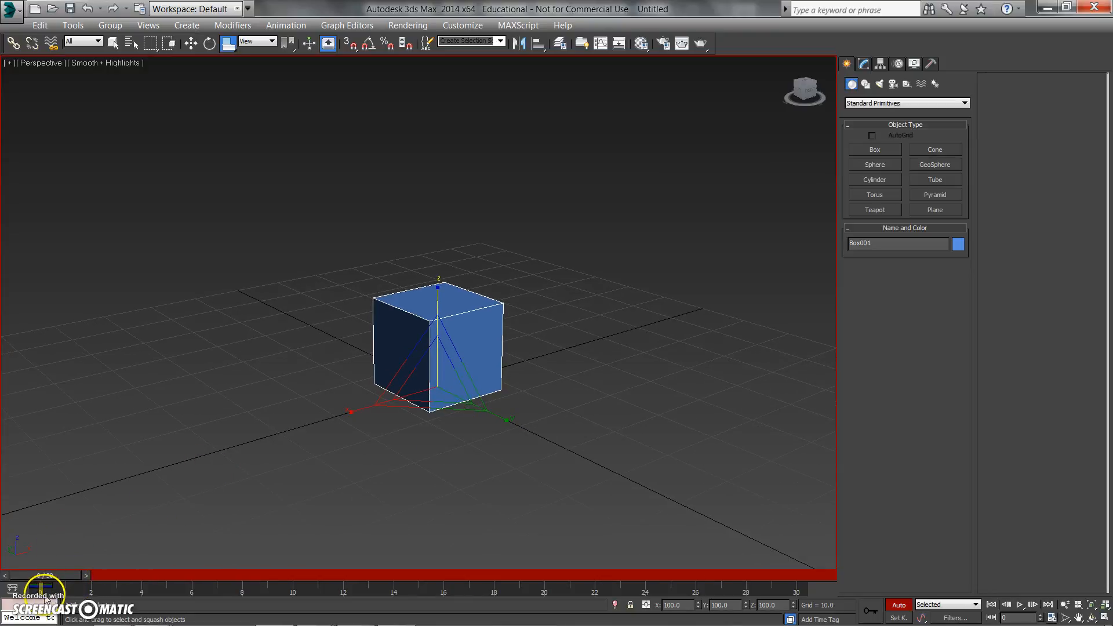
drag(70, 577, 148, 583)
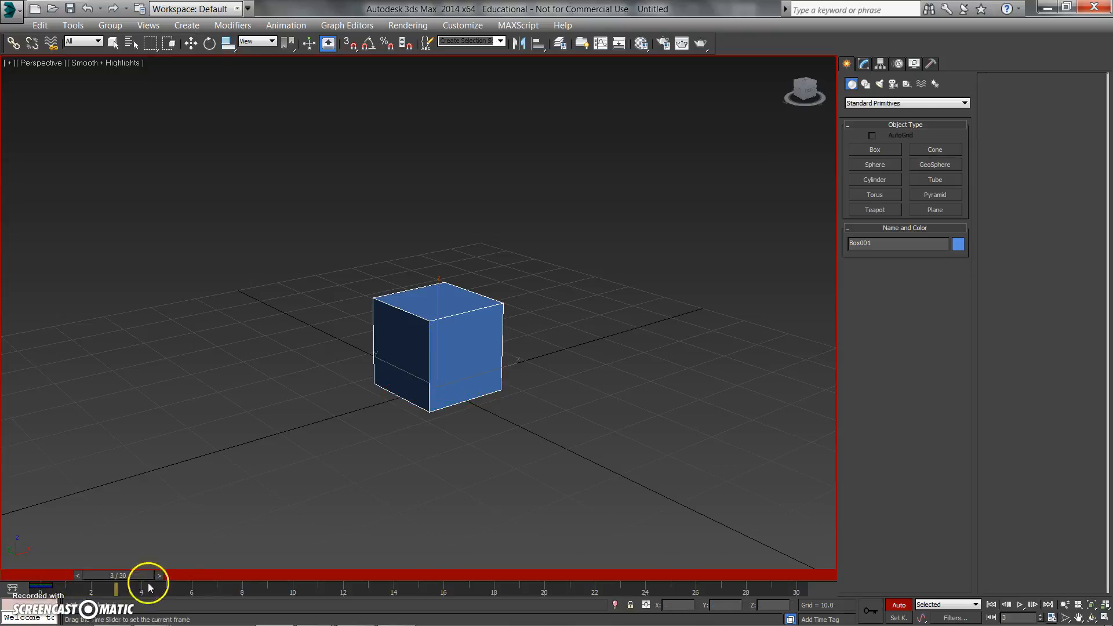
click(41, 592)
drag(41, 592, 116, 589)
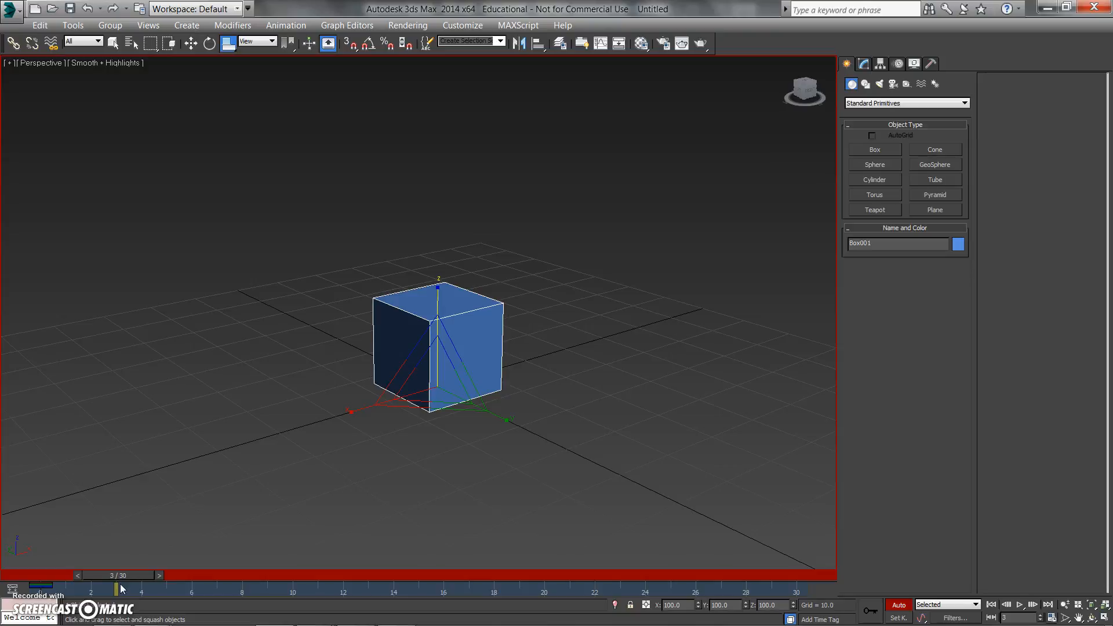
click(38, 590)
drag(138, 576, 562, 595)
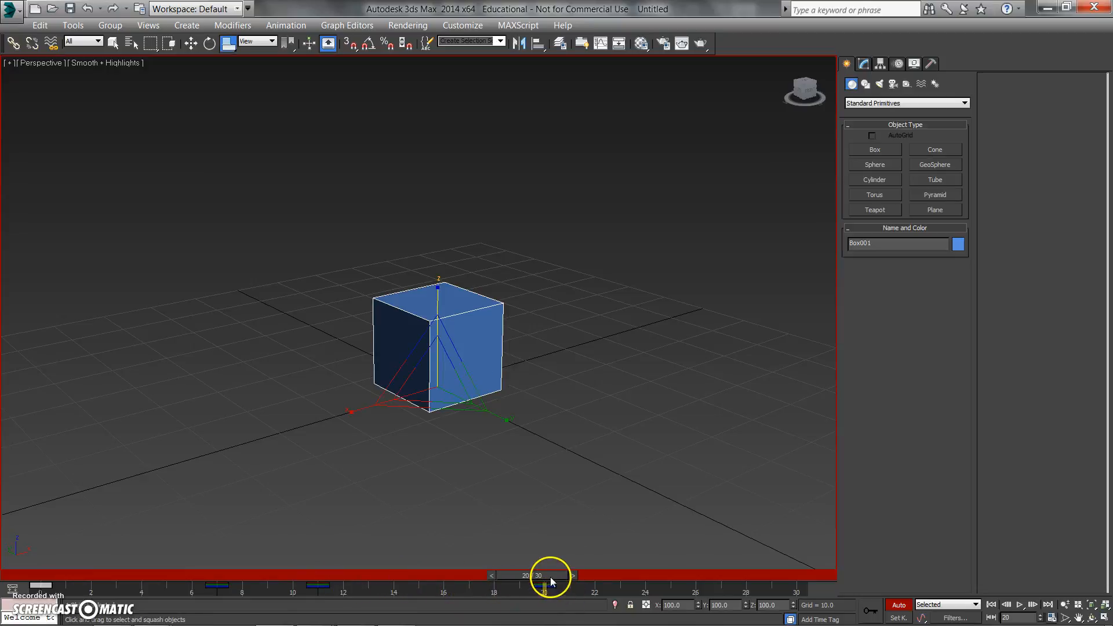
drag(550, 576, 408, 575)
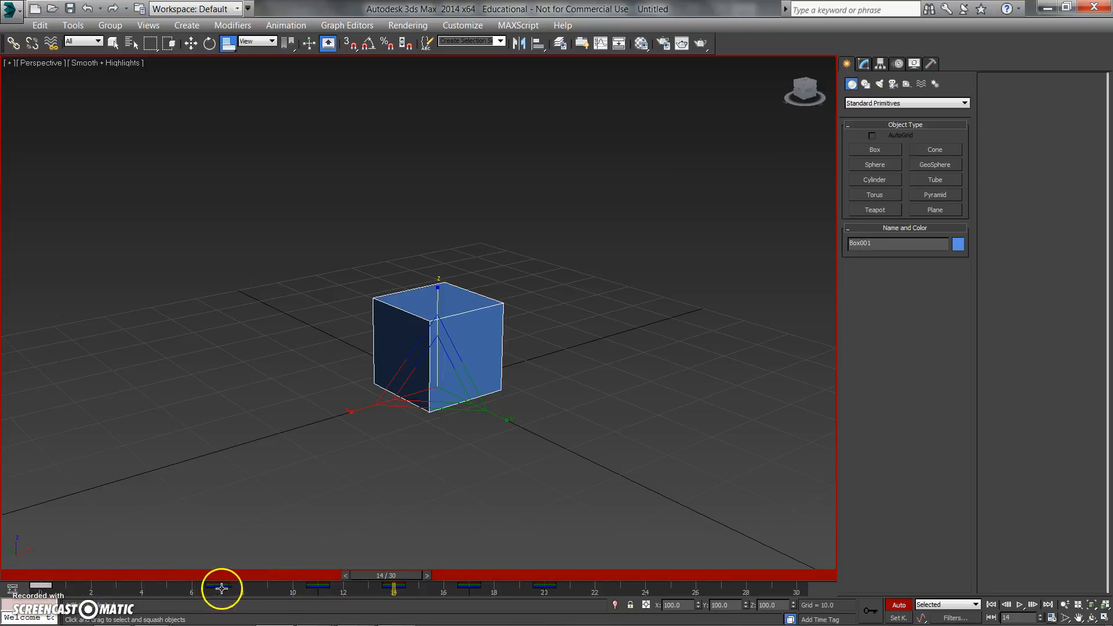
drag(374, 576, 538, 609)
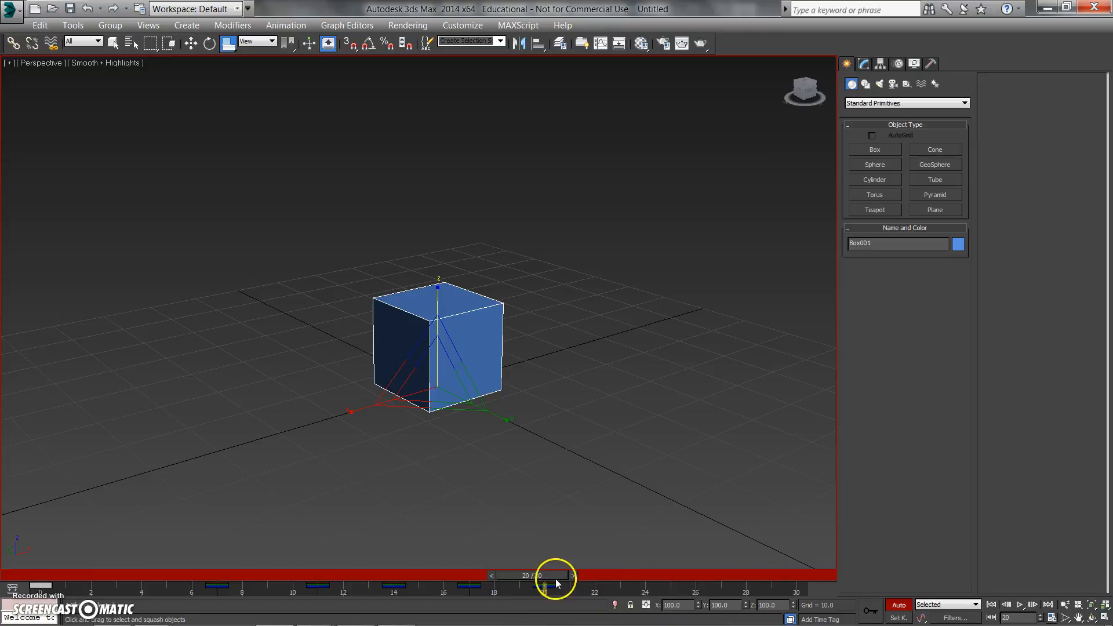
drag(543, 581, 795, 594)
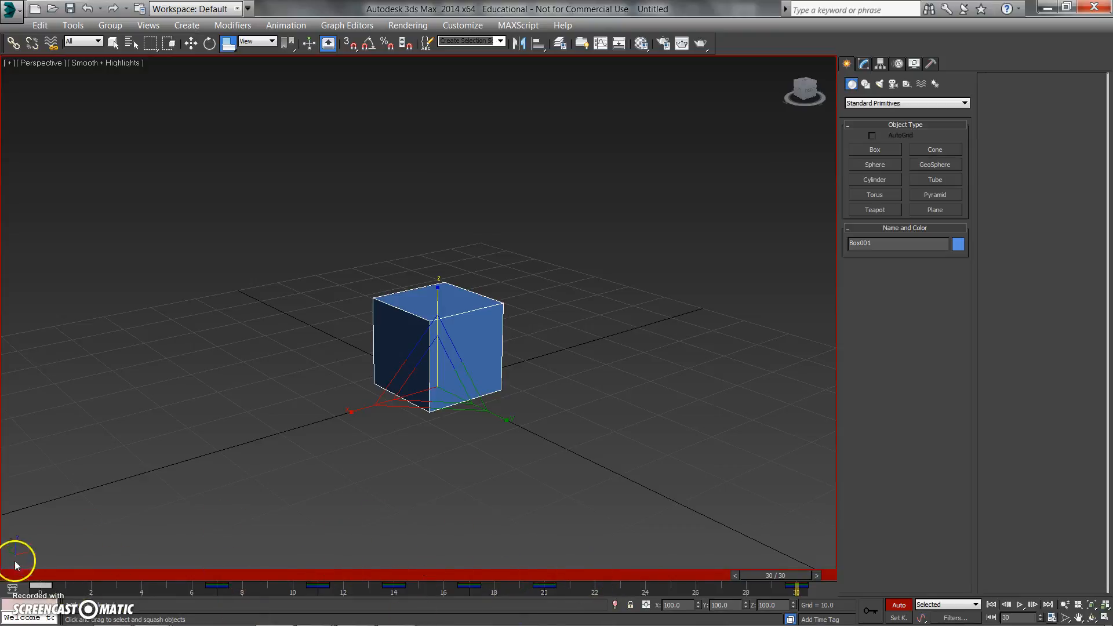
Step: At frame 7, squash the box along Z to about 65% with Select and Squash
click(64, 577)
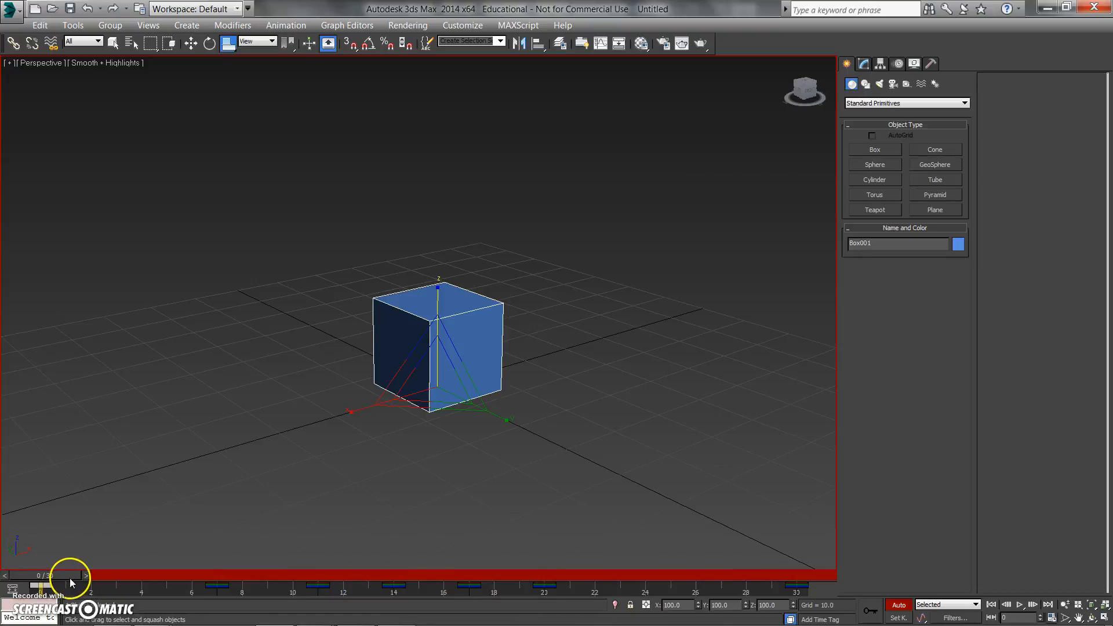
drag(72, 576, 238, 593)
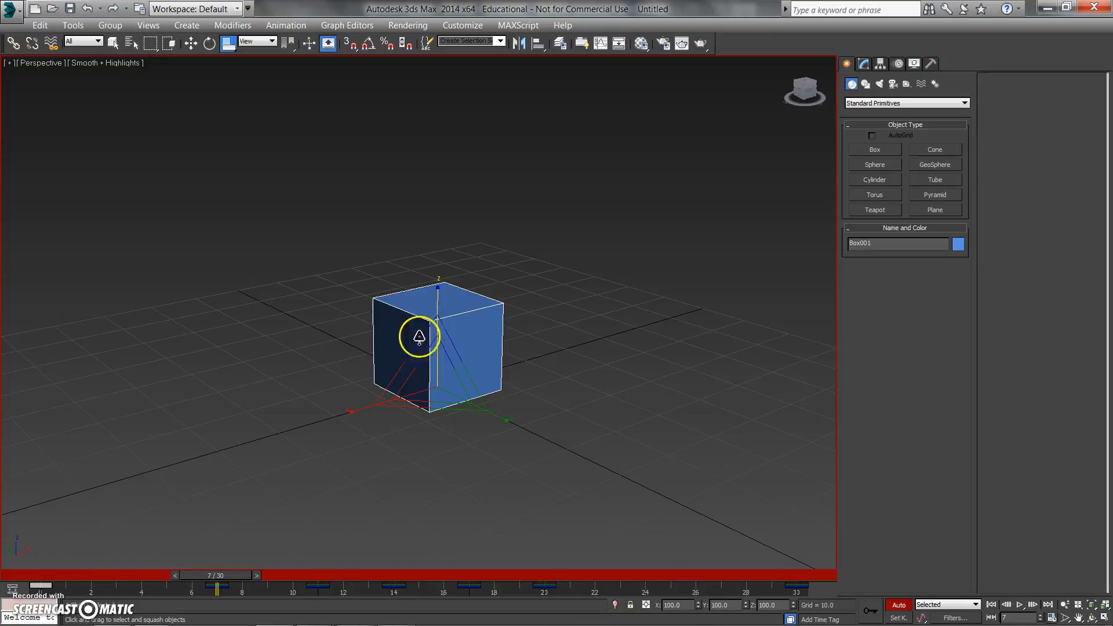
drag(438, 291, 434, 327)
Step: At frame 11, stretch the box along Z to about 135% with Select and Squash
drag(226, 575, 344, 622)
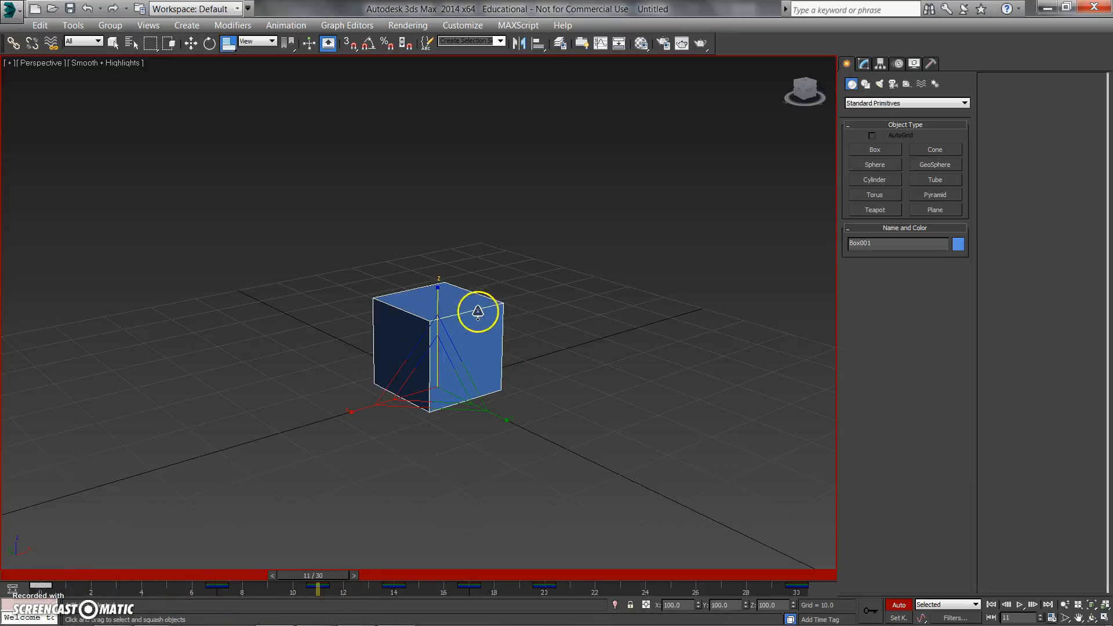
key(r)
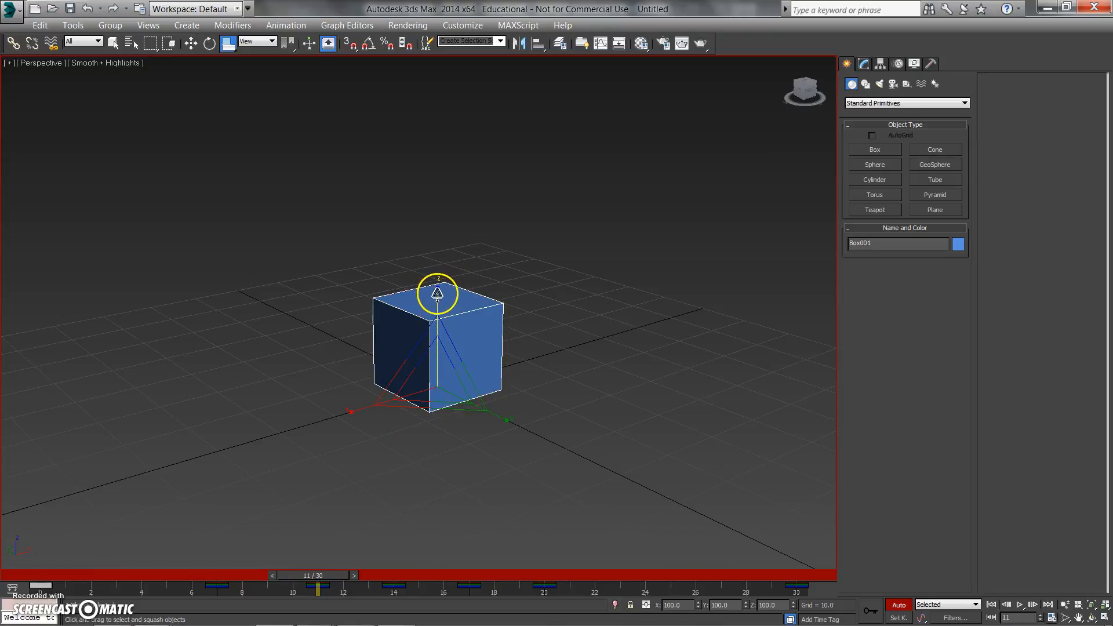
drag(437, 291, 438, 280)
mouse_move(342, 575)
mouse_down()
mouse_move(230, 567)
mouse_move(358, 591)
mouse_move(339, 591)
mouse_up()
key(r)
alt+middle_drag(442, 427, 378, 540)
Step: At frame 14, squash the box along Z to 91%
drag(317, 578, 391, 610)
key(r)
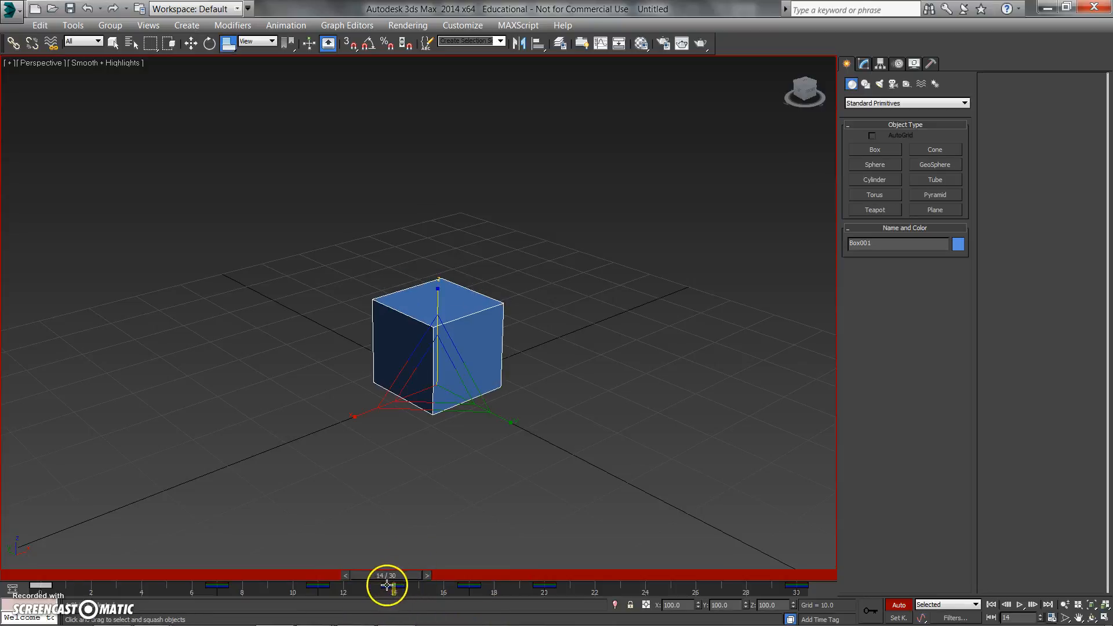
drag(403, 577, 379, 589)
key(r)
key(r)
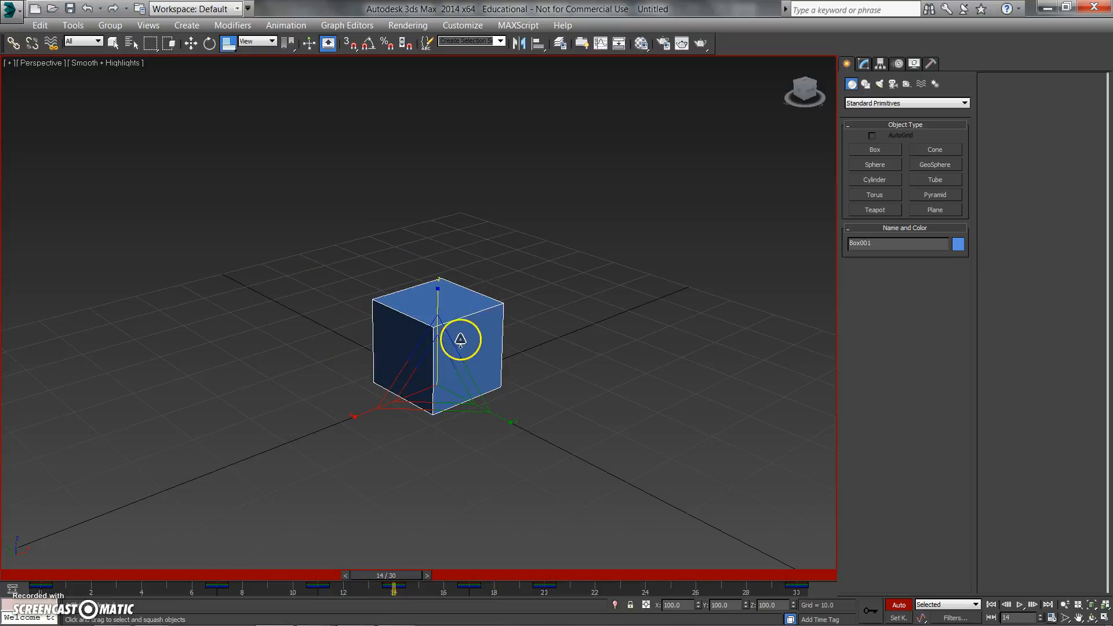
drag(437, 290, 437, 299)
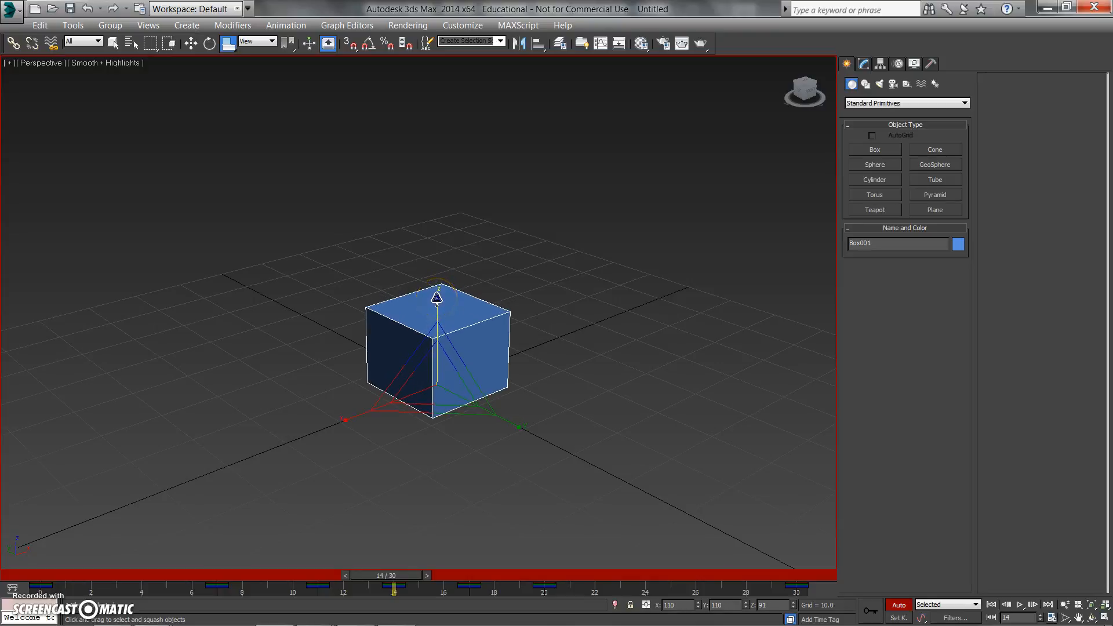
Step: At frame 17, stretch the box along Z to about 108%
drag(402, 576, 484, 589)
drag(442, 297, 437, 290)
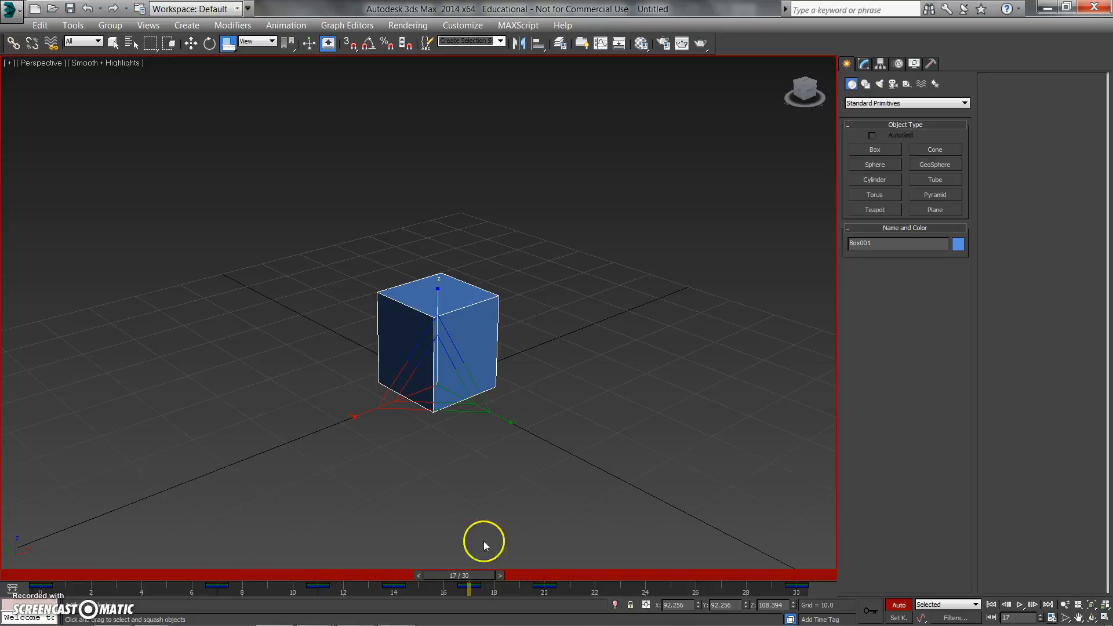
drag(457, 574, 541, 591)
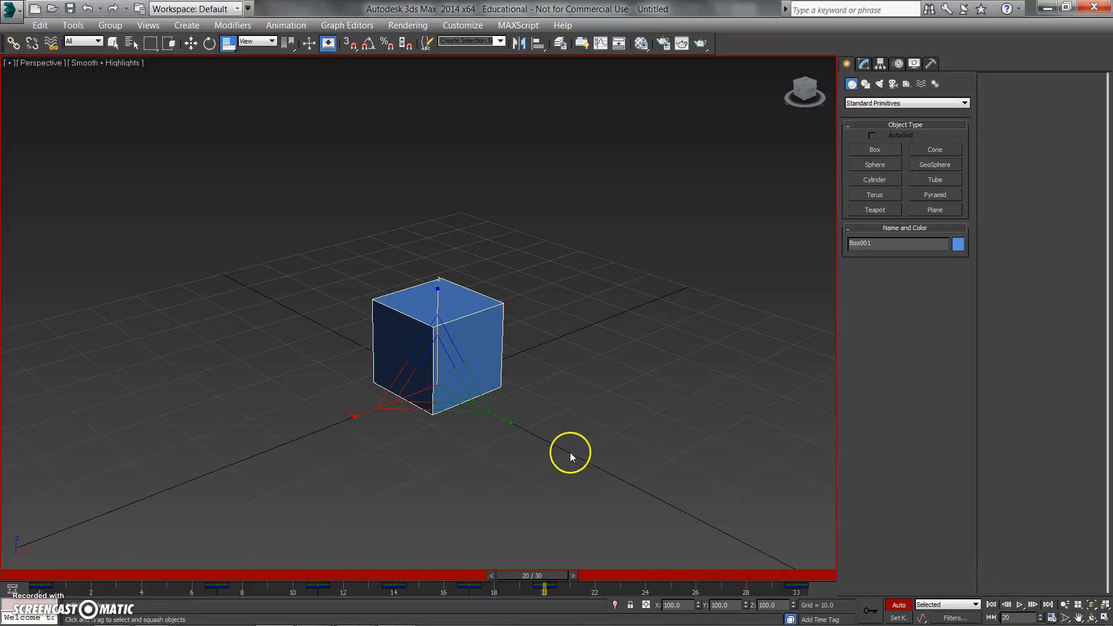
Step: Play back the squash-and-stretch animation and examine the box's motion from several angles
key(/)
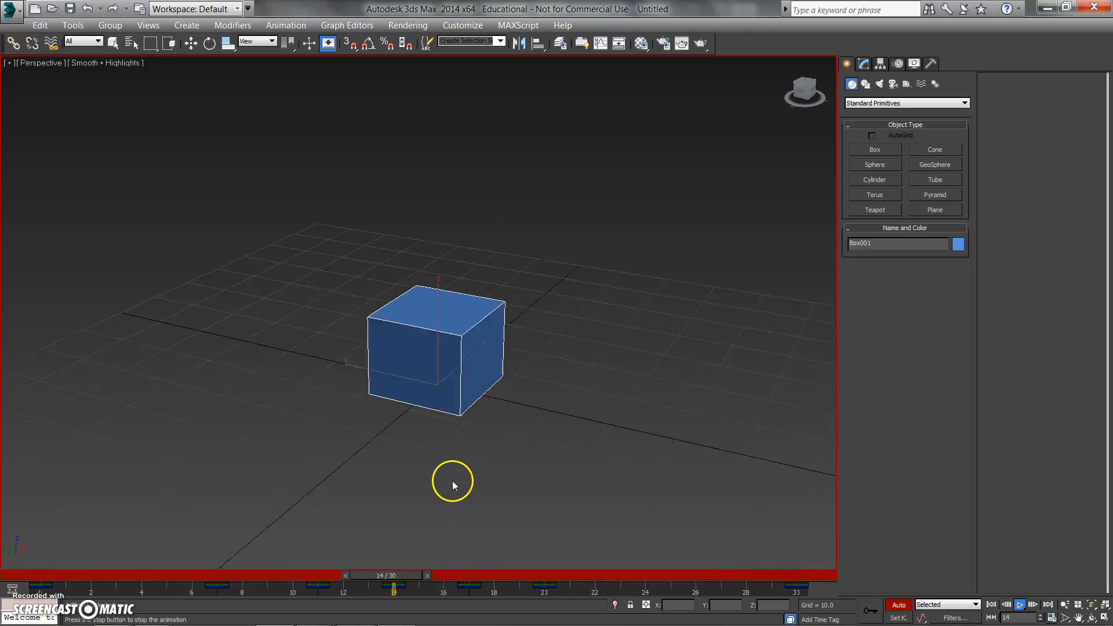
alt+middle_drag(629, 465, 526, 464)
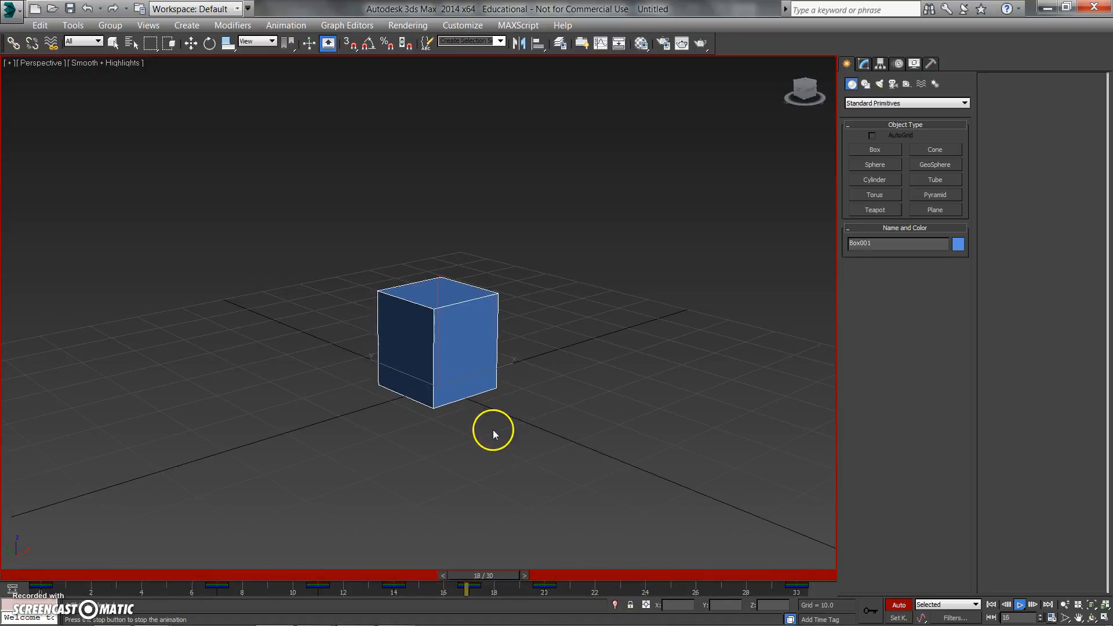
alt+middle_drag(489, 533, 526, 450)
key(slash)
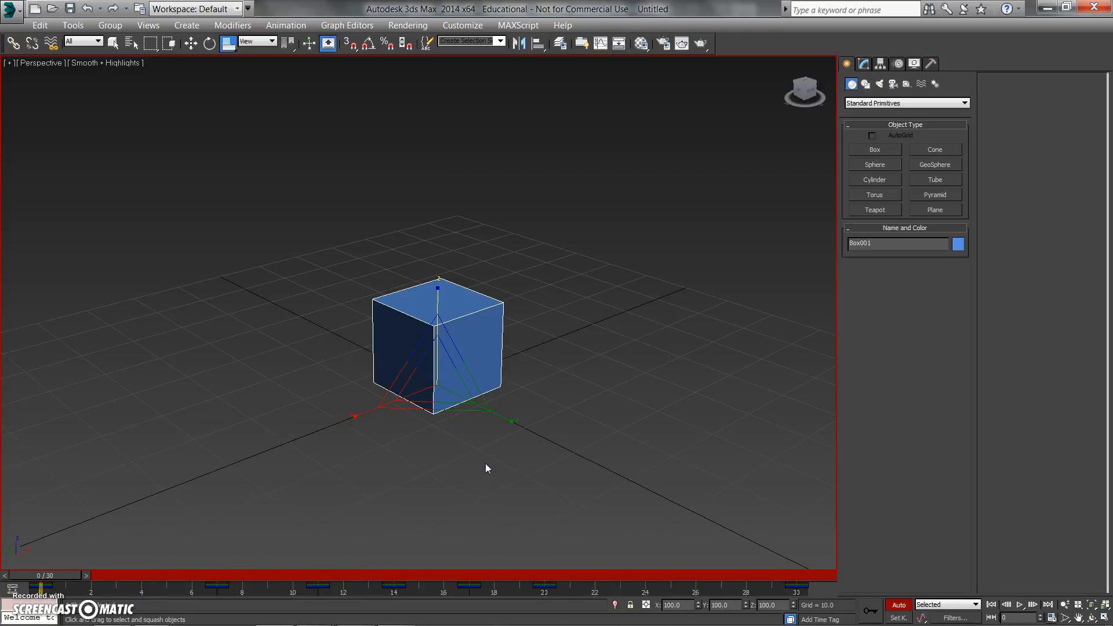
Step: Open the Curve Editor for the box and frame its animation curves beside the box
middle_drag(485, 463, 303, 325)
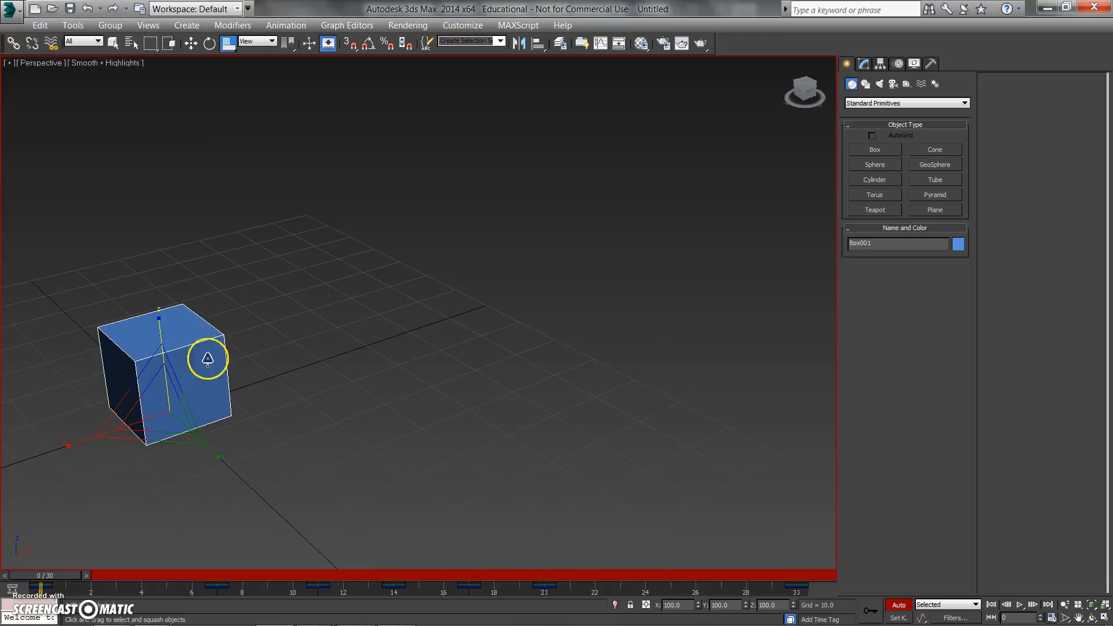
right_click(394, 279)
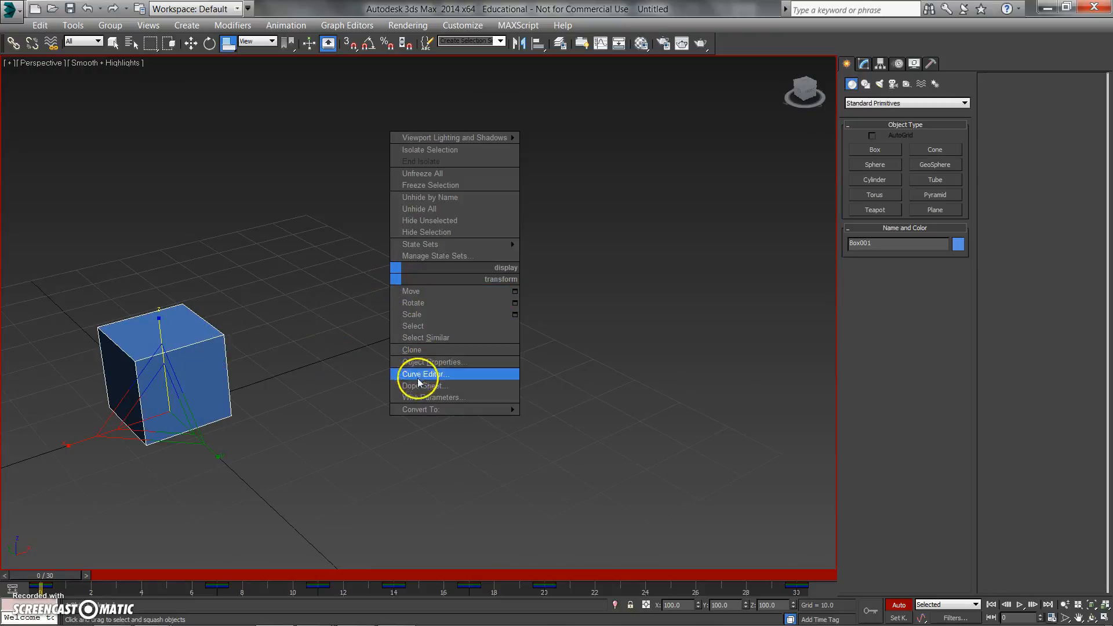
click(433, 374)
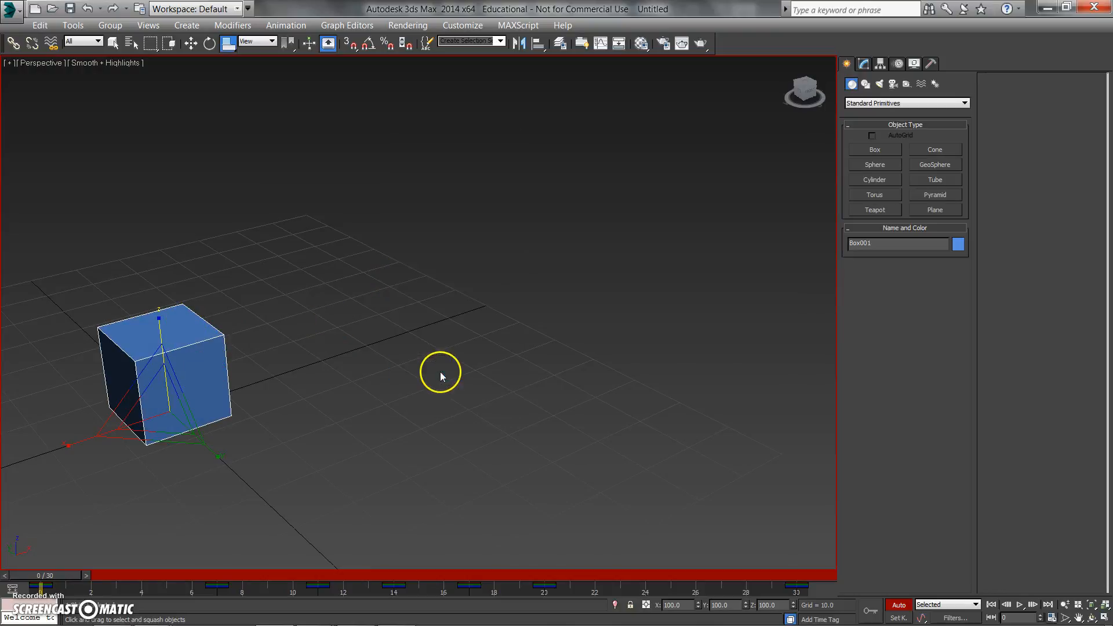
drag(391, 314, 385, 335)
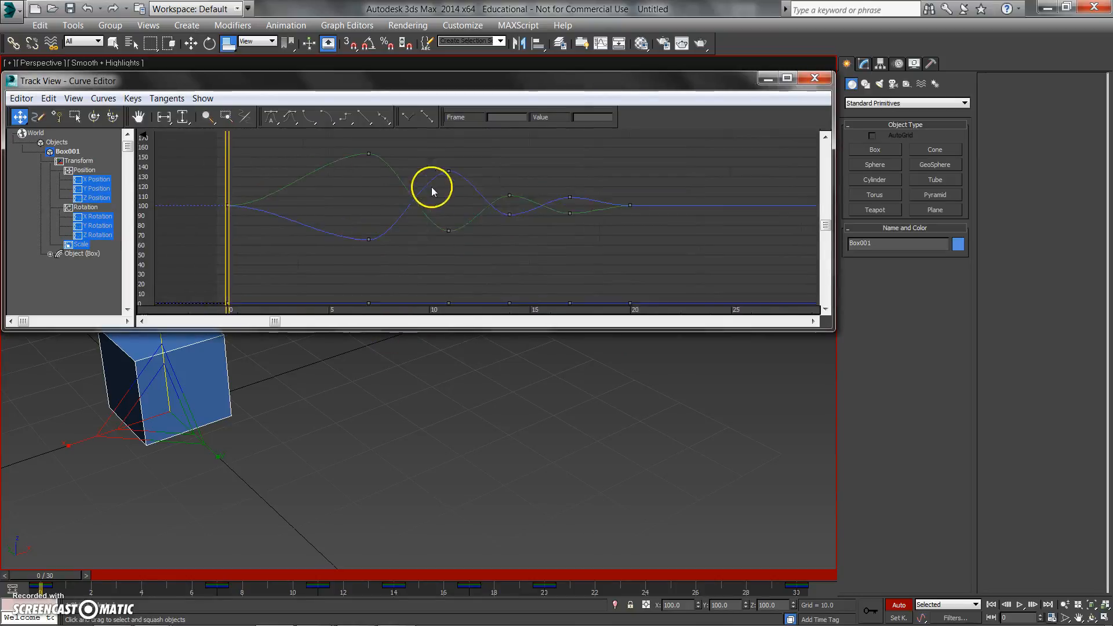
middle_drag(432, 192, 442, 203)
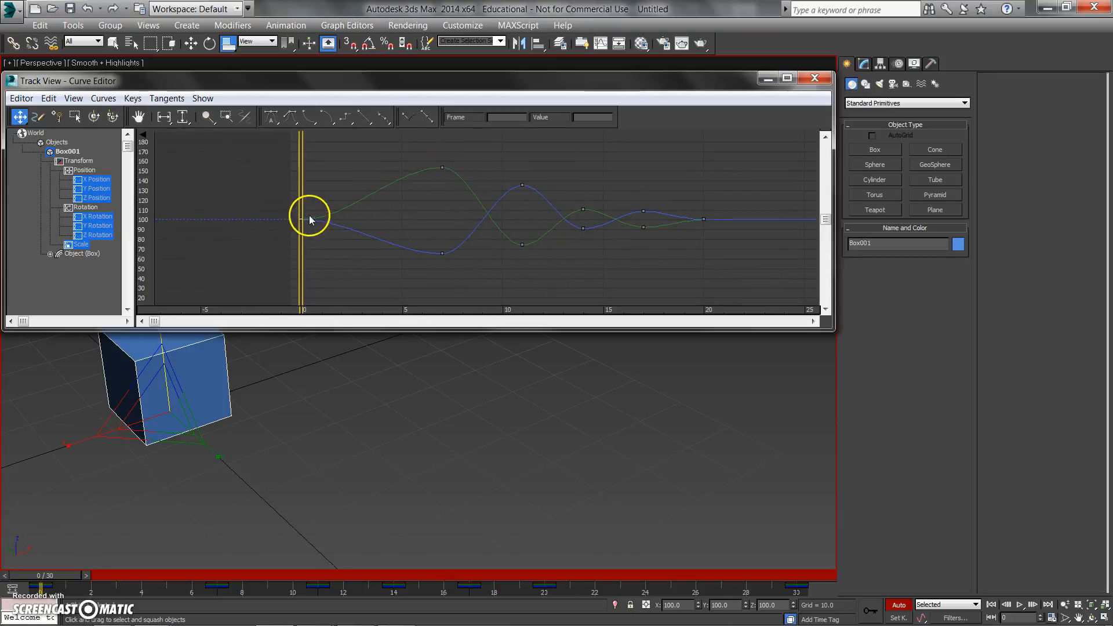
Step: Inspect the scale keys at frames 0, 7 and 11, and limit the curve display to the Scale track
drag(287, 210, 307, 228)
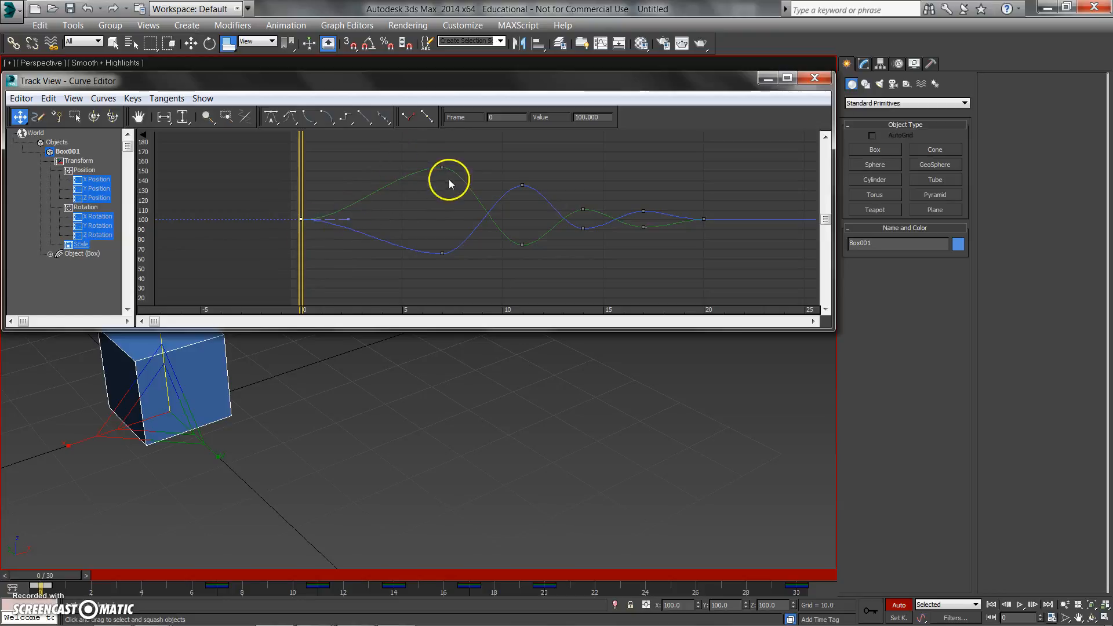
click(522, 185)
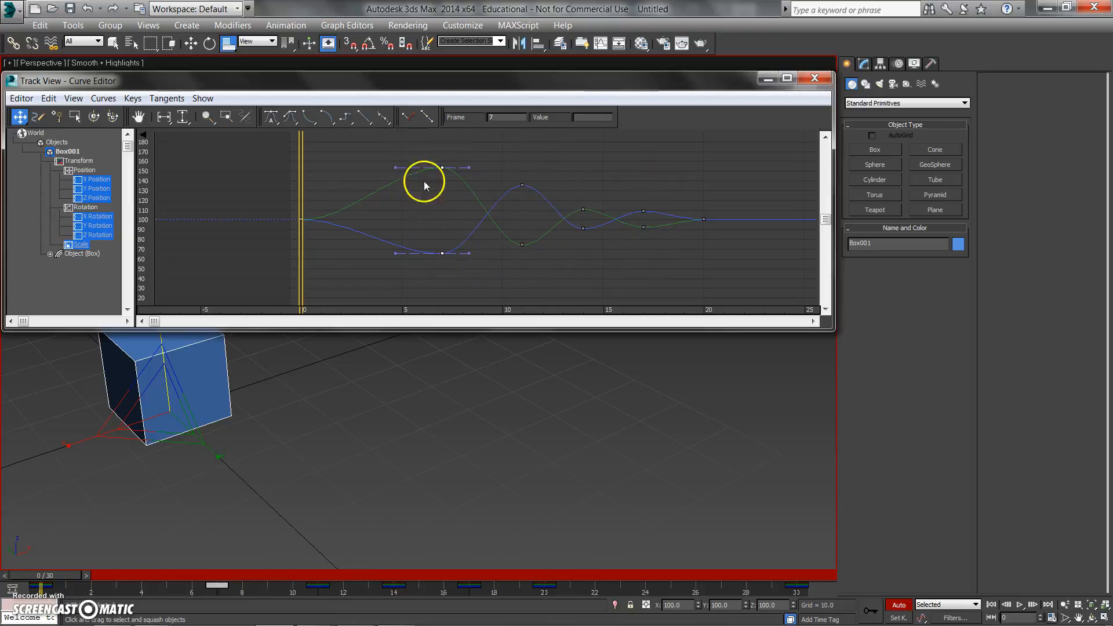
drag(506, 163, 543, 268)
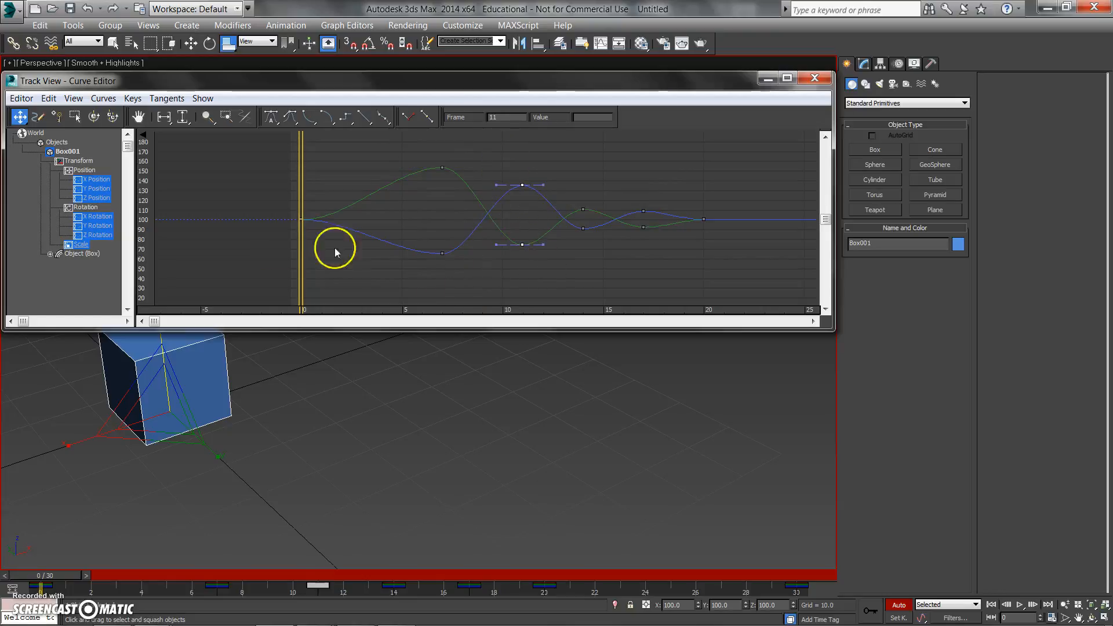
click(85, 246)
Step: At frame 7, squash the box further along Z to about 57%
drag(457, 306, 462, 302)
middle_drag(549, 283, 543, 260)
drag(74, 576, 229, 588)
middle_drag(302, 453, 355, 481)
drag(212, 353, 214, 358)
Step: Try raising the Z scale key at frame 7 to about 88% in the Curve Editor, and undo it
click(425, 288)
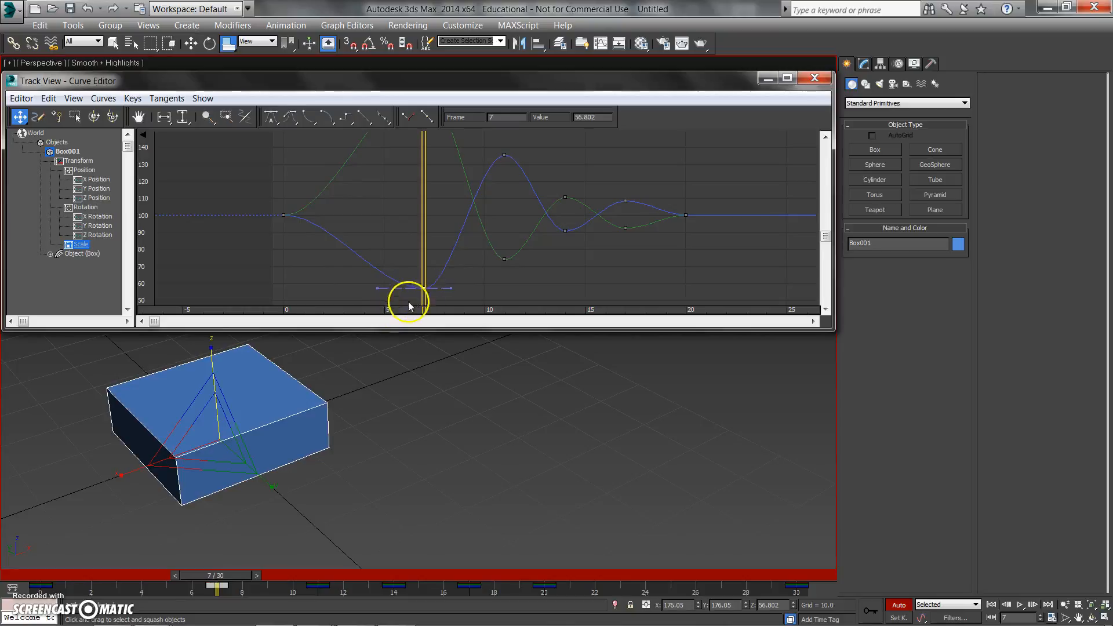
drag(424, 288, 425, 236)
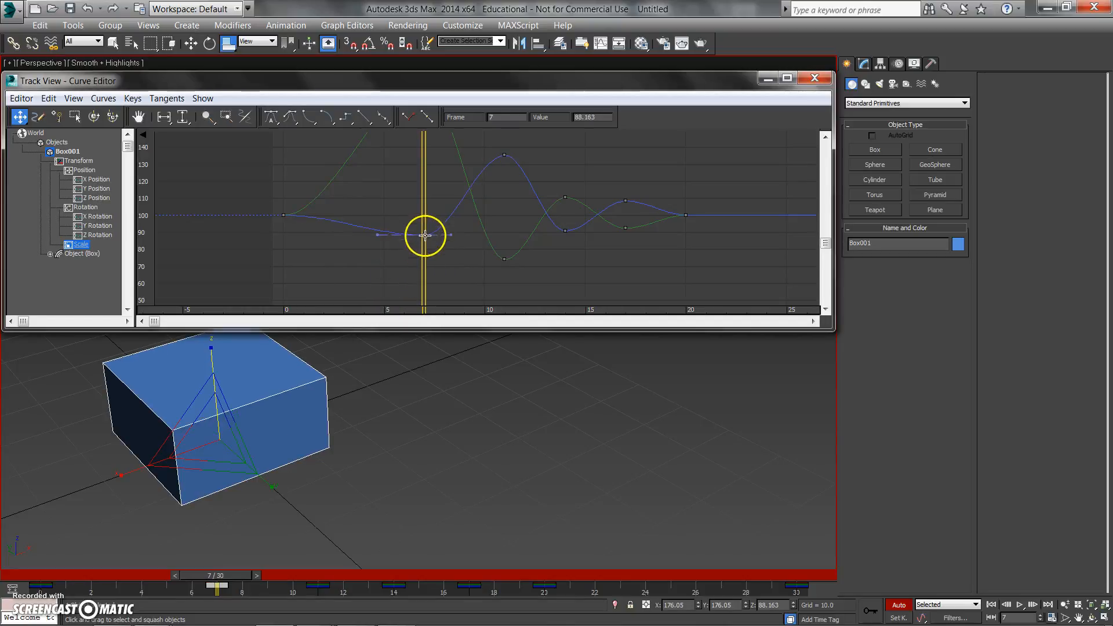
key(ctrl+z)
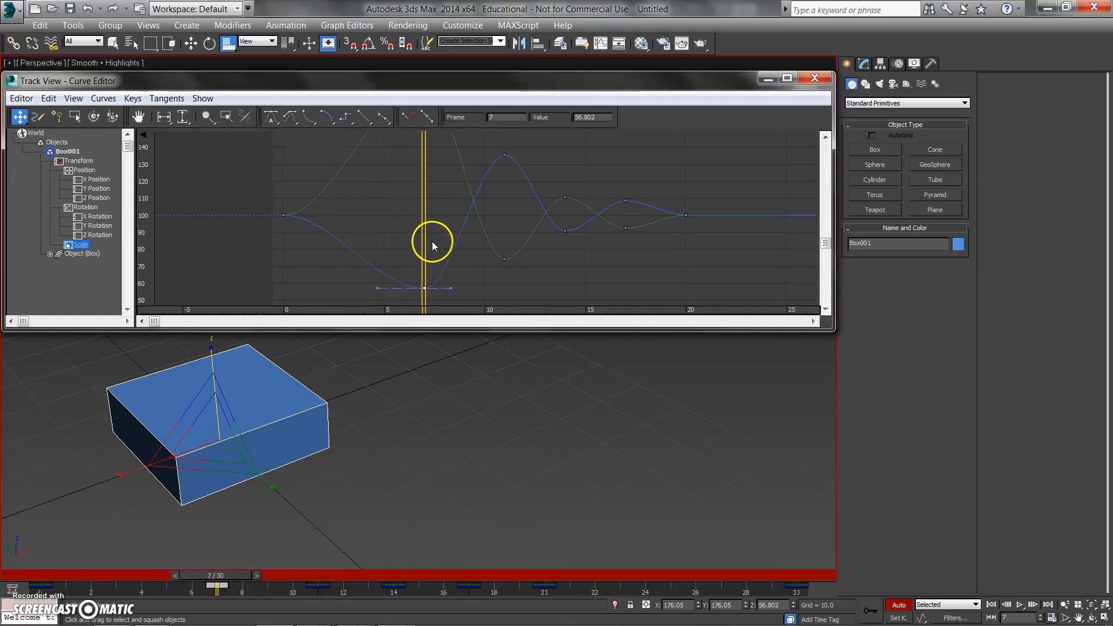
Step: At frame 17, set the box's stretch along Z to about 103%
middle_drag(498, 260, 560, 245)
scroll(560, 245, up, 2)
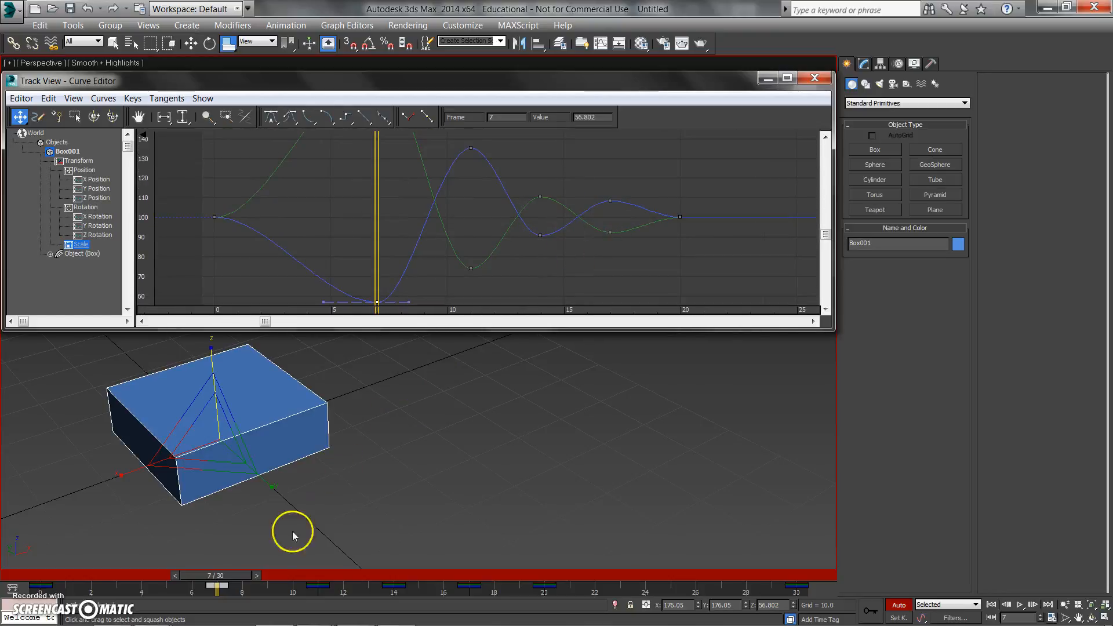
drag(224, 571, 477, 588)
key(r)
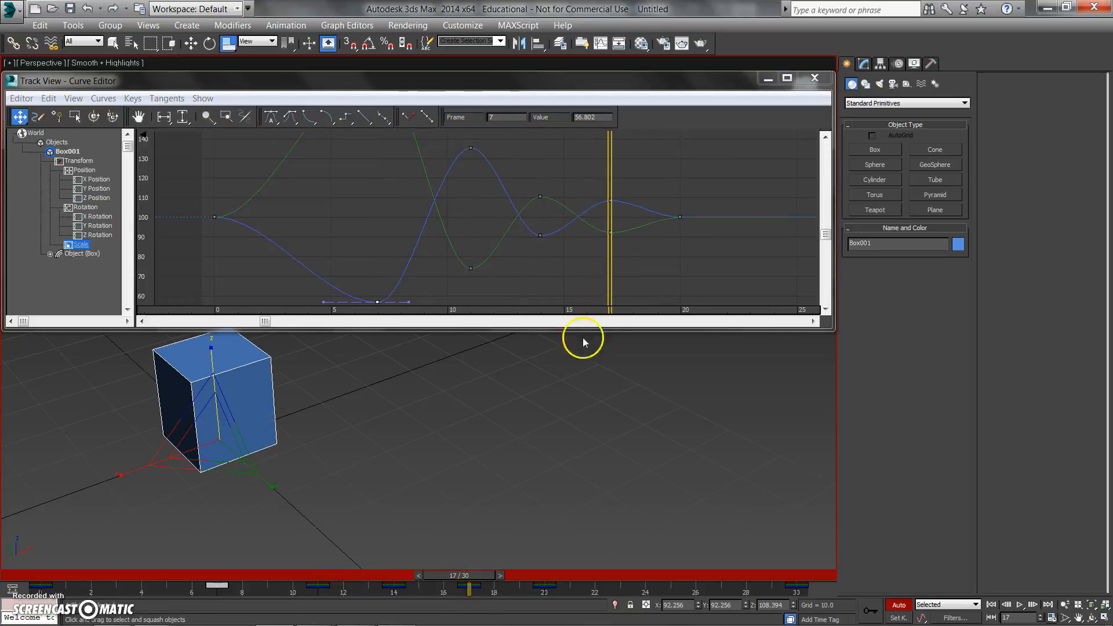
drag(215, 358, 214, 351)
Step: Review the scale curves over the full frame range and play back the revised animation
middle_drag(489, 184, 442, 207)
scroll(498, 273, down, 1)
scroll(442, 206, down, 2)
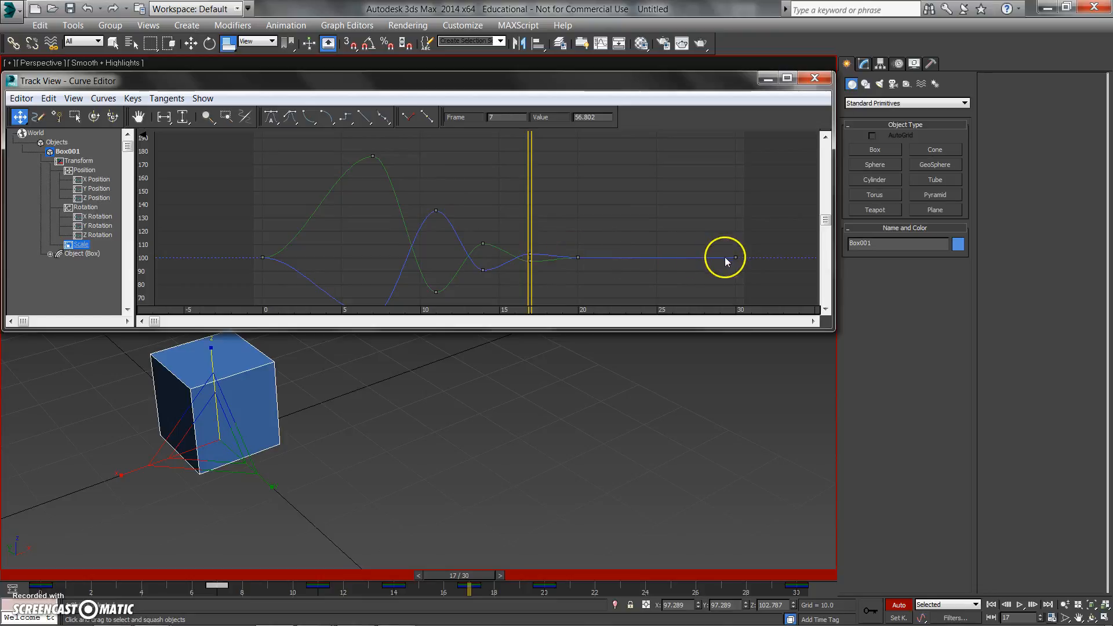
key(slash)
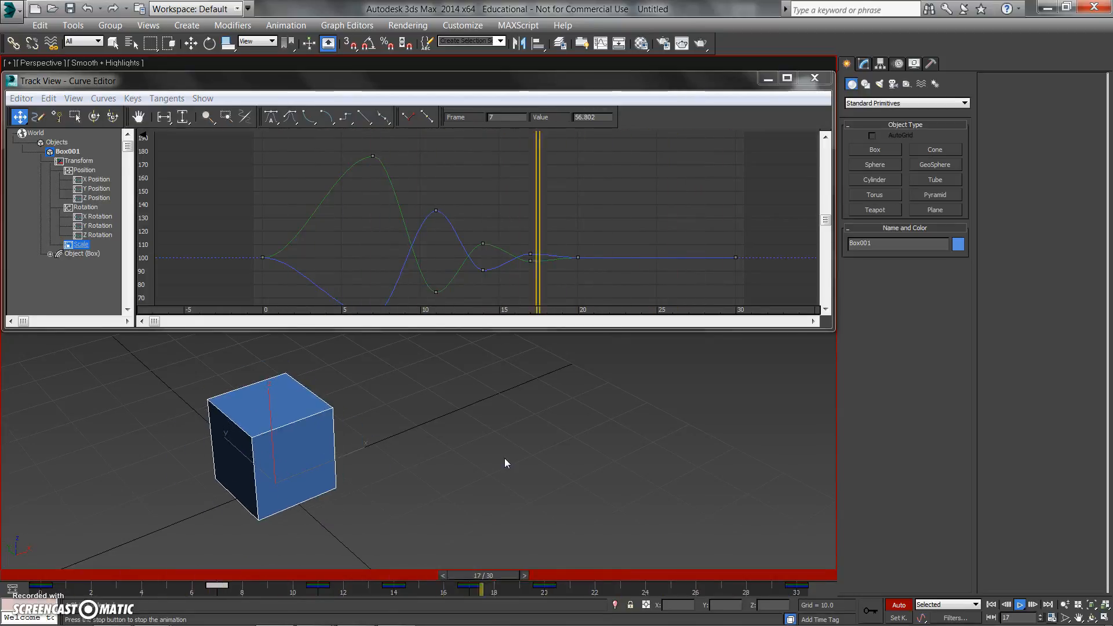
key(/)
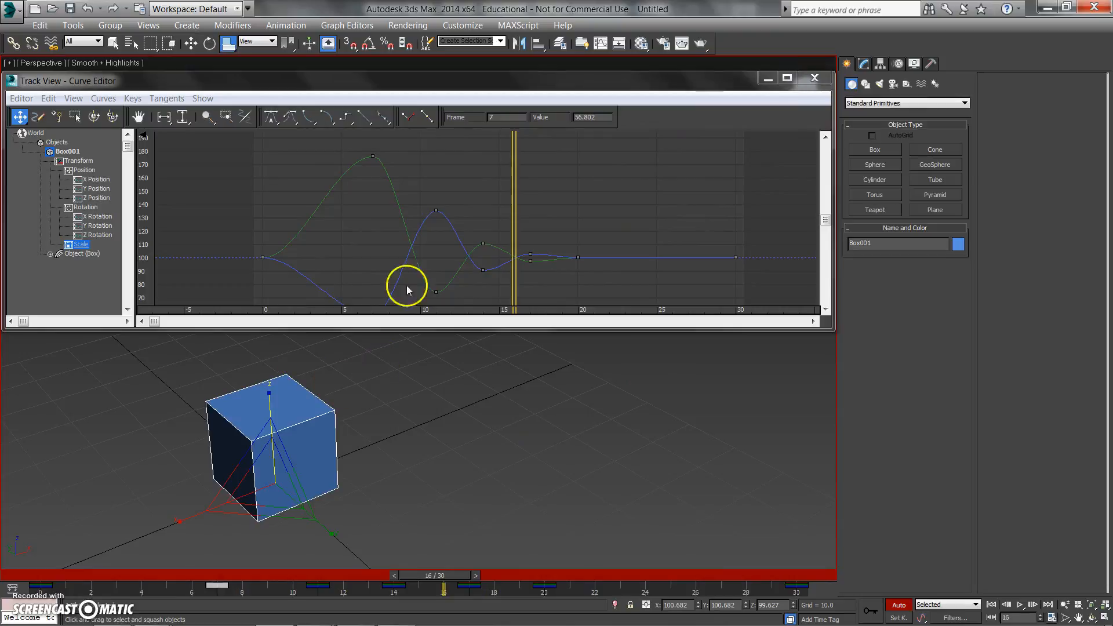
Step: Close the Curve Editor and turn off Auto Key mode
click(814, 78)
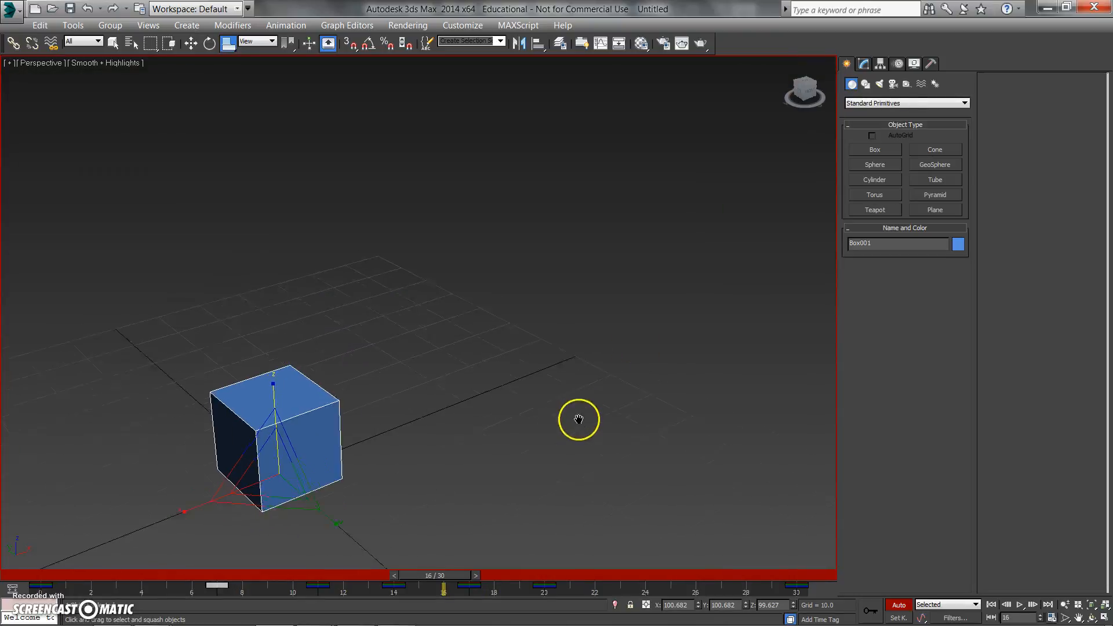
scroll(579, 417, down, 3)
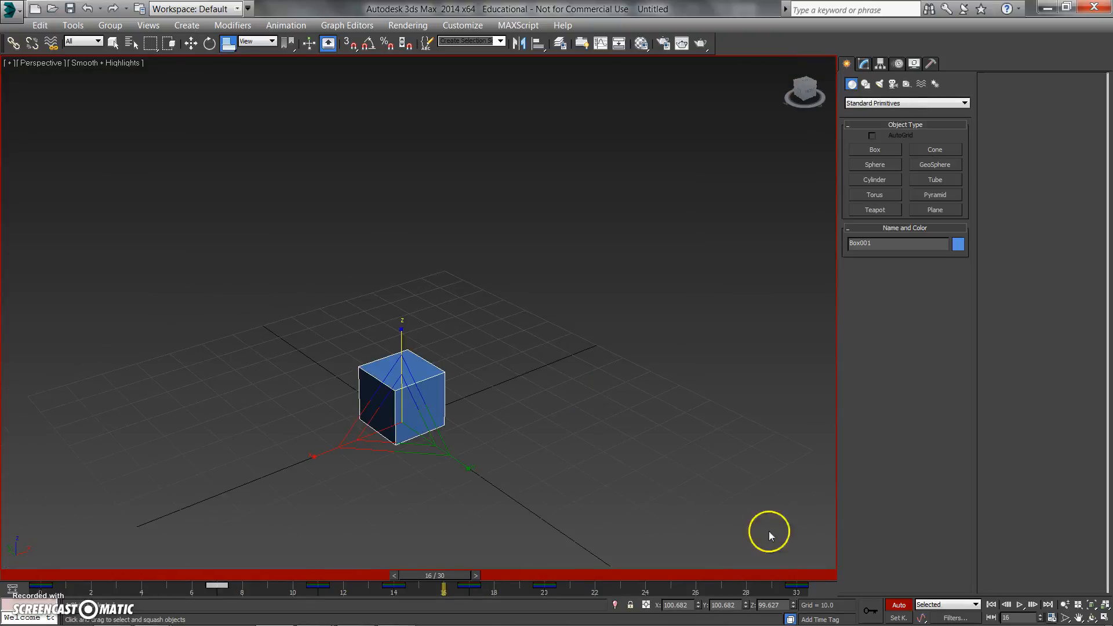
click(898, 605)
alt+middle_drag(561, 504, 330, 466)
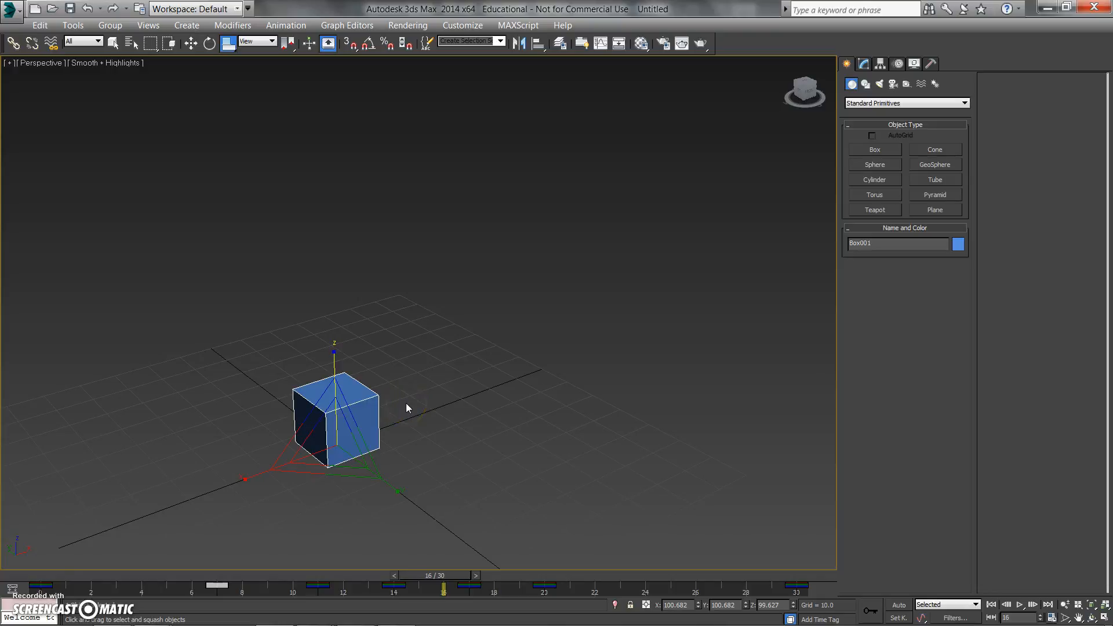
alt+middle_drag(464, 402, 400, 415)
Step: Copy the box about 22 units along X and play back the two boxes' animation together
key(w)
shift+drag(409, 435, 497, 443)
click(559, 378)
mouse_move(578, 414)
alt+middle_down()
mouse_move(520, 491)
mouse_move(564, 485)
alt+middle_up()
click(560, 484)
key(slash)
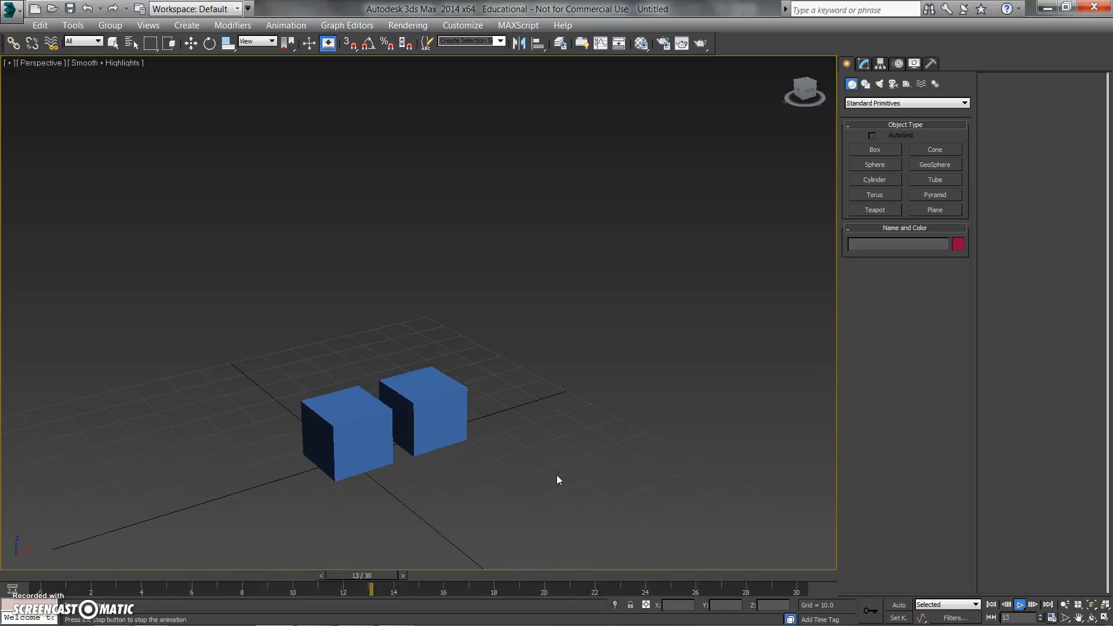
key(slash)
Step: Select the copied box and delete it
key(w)
click(428, 427)
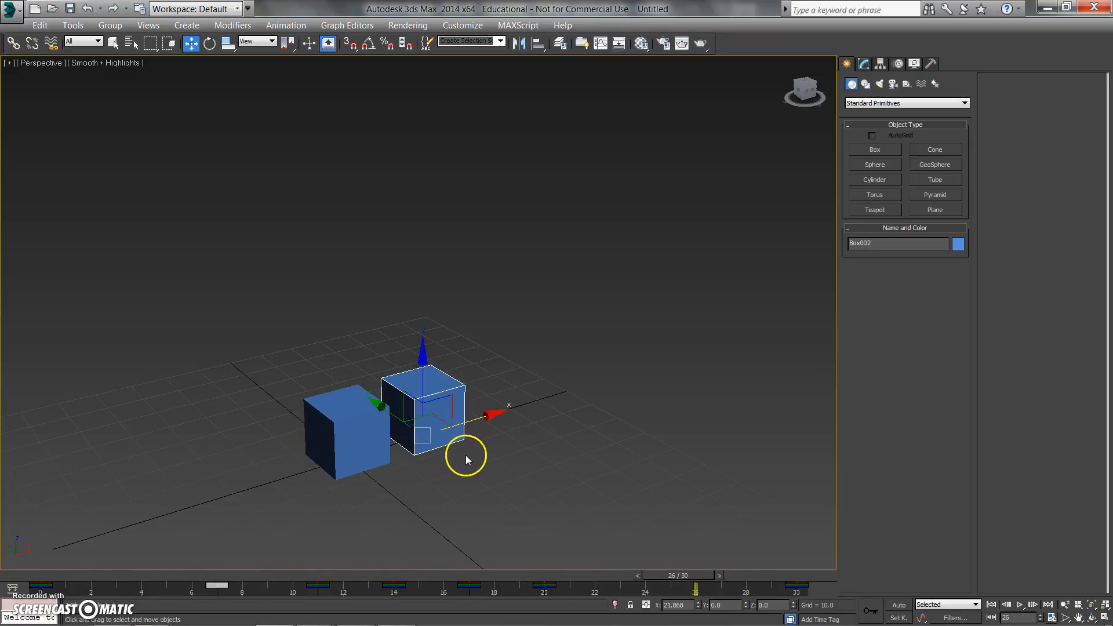
key(Delete)
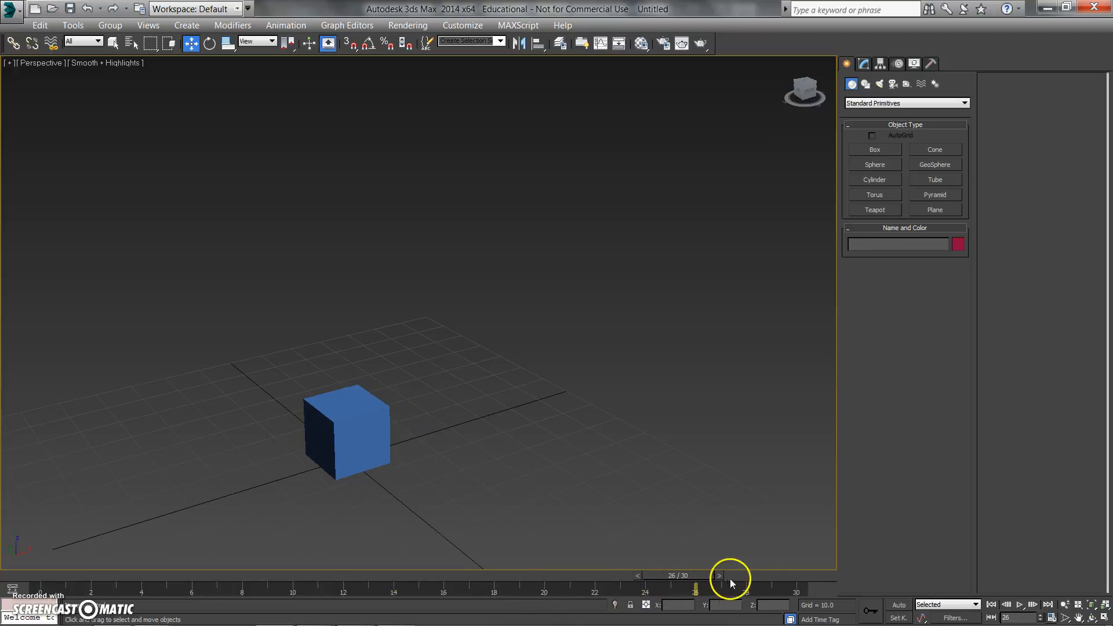
Step: Set the animation's end time to frame 300 and play back the extended range
ctrl+alt+right_drag(752, 589, 507, 589)
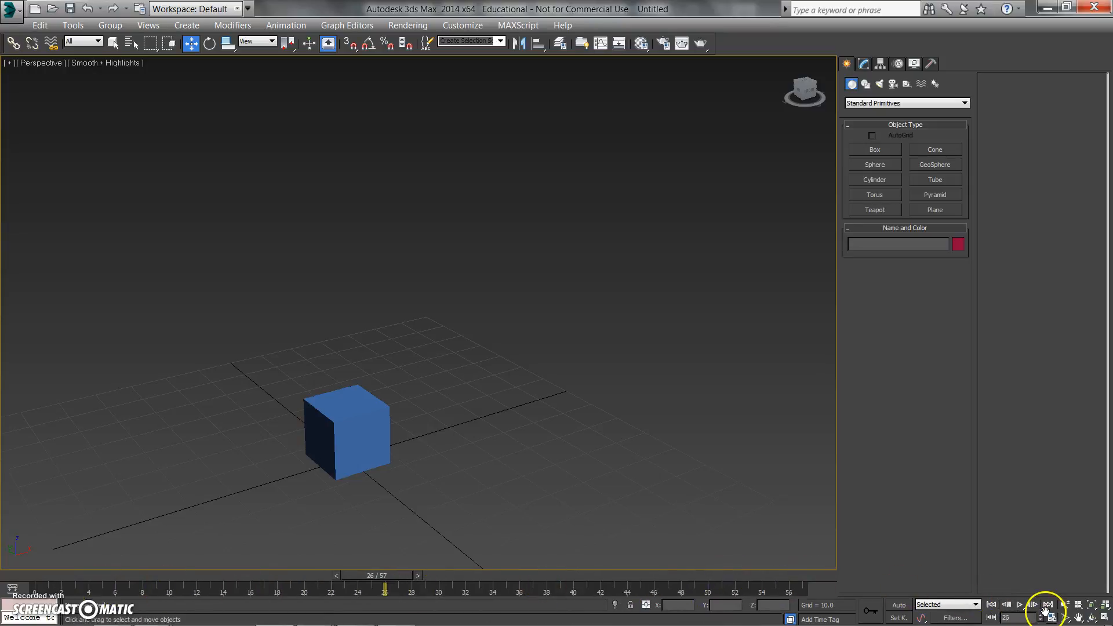
key(ctrl+z)
key(Delete)
click(1051, 616)
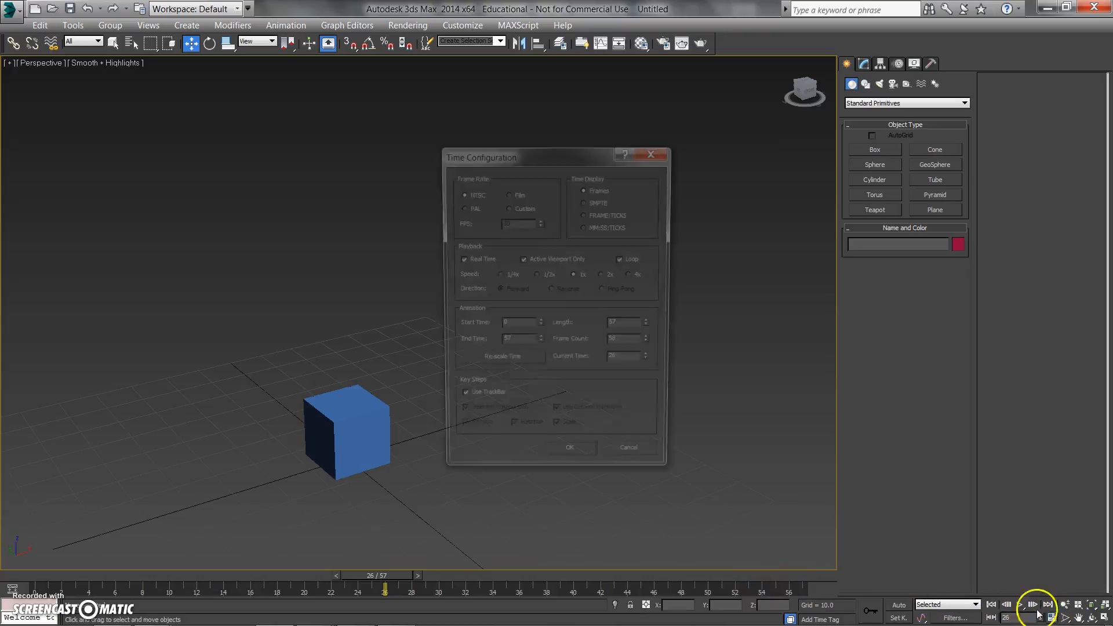
drag(519, 342, 480, 346)
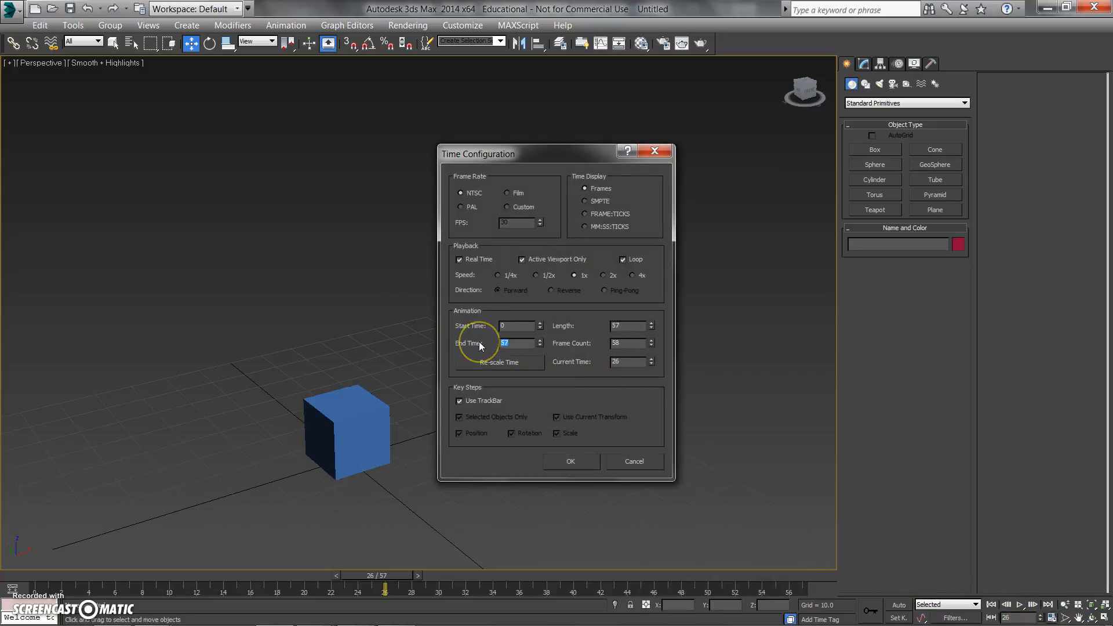
key(Return)
click(571, 462)
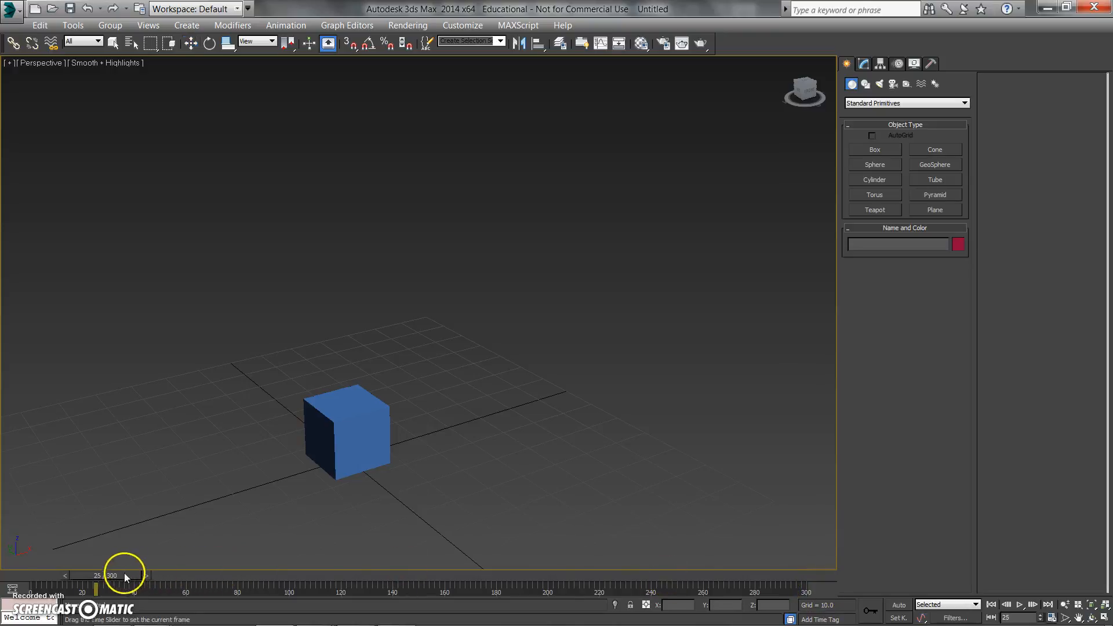
key(/)
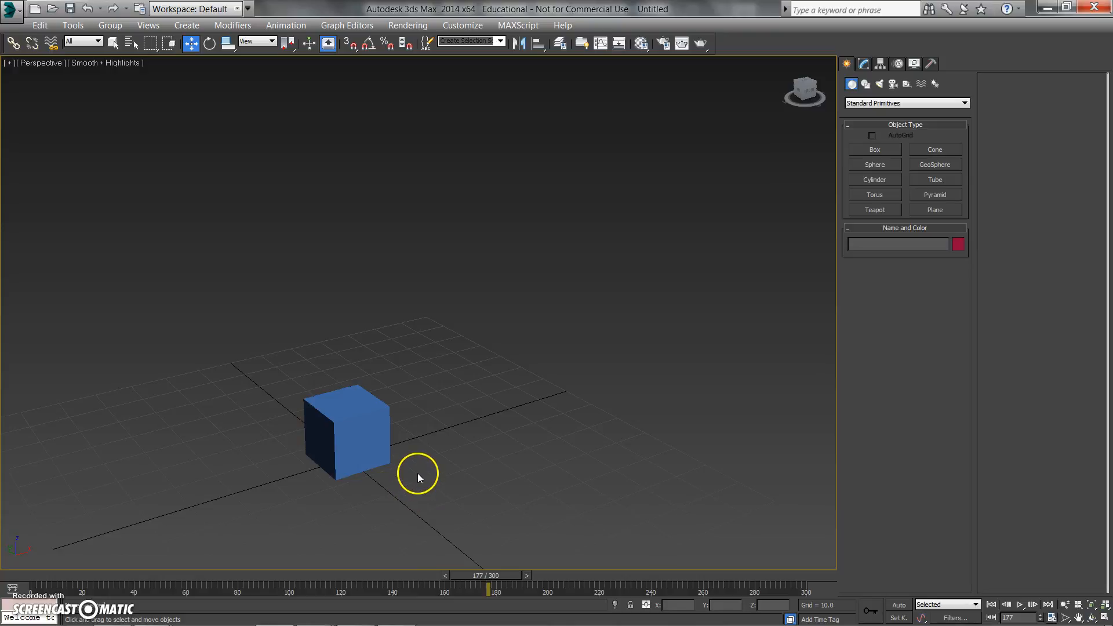
Step: Open the Curve Editor for the box with its scale curves and the empty range after frame 30 in view
middle_drag(412, 448, 445, 447)
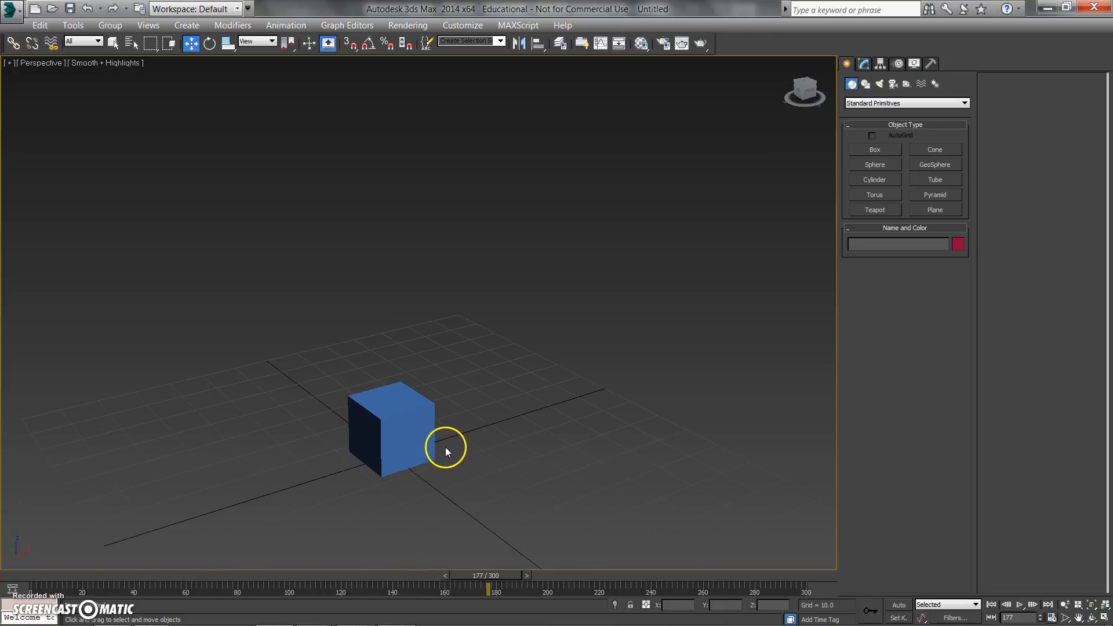
click(415, 418)
right_click(515, 320)
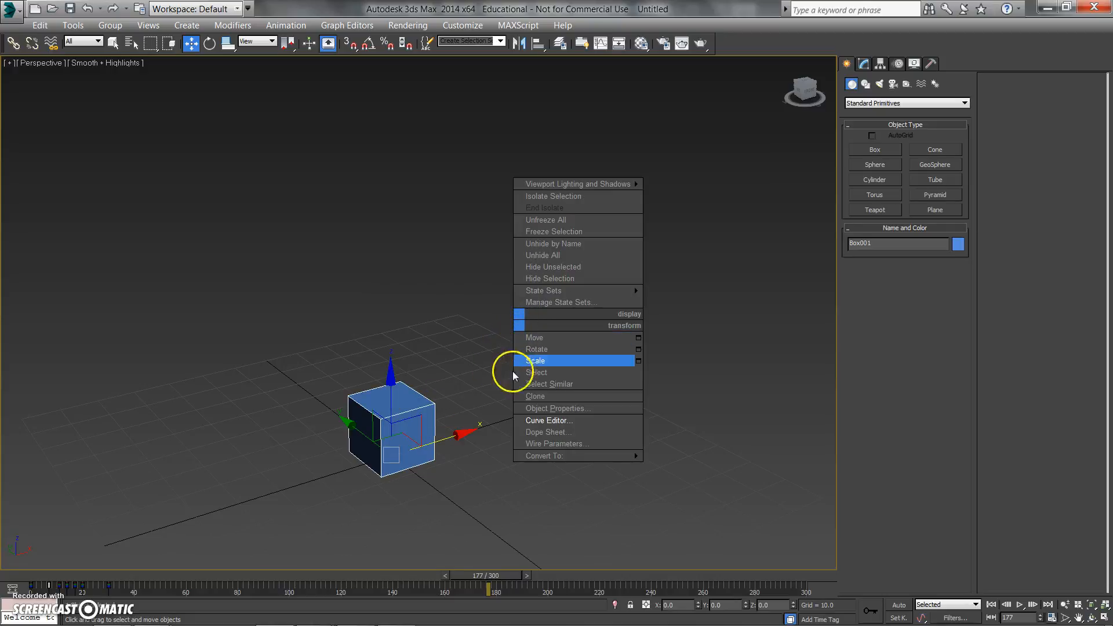
click(544, 420)
middle_drag(234, 214, 397, 229)
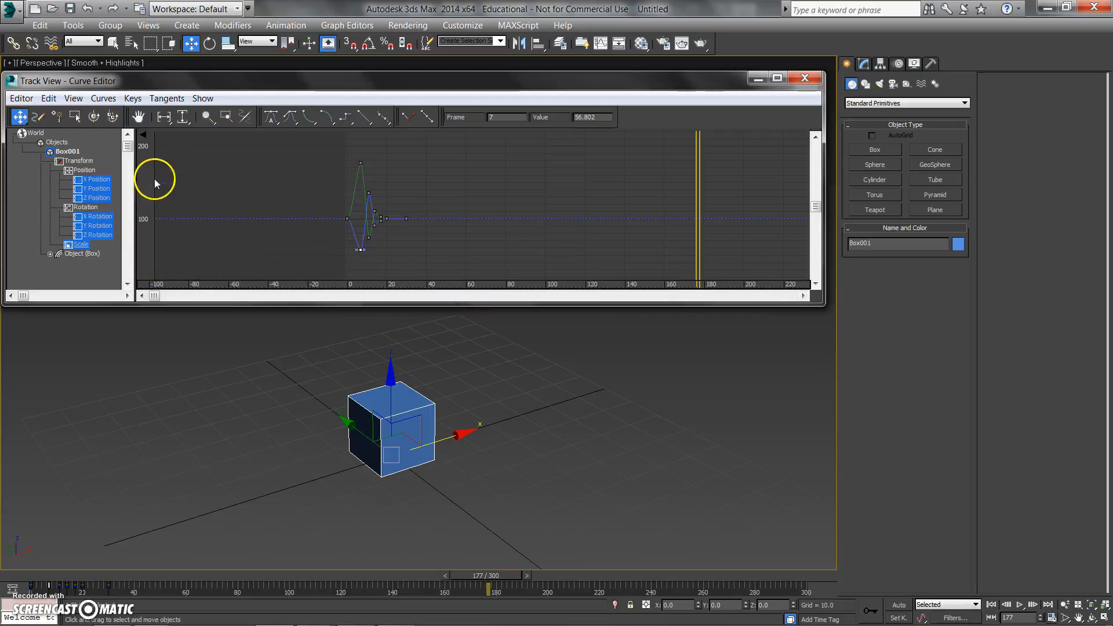
middle_drag(405, 225, 463, 216)
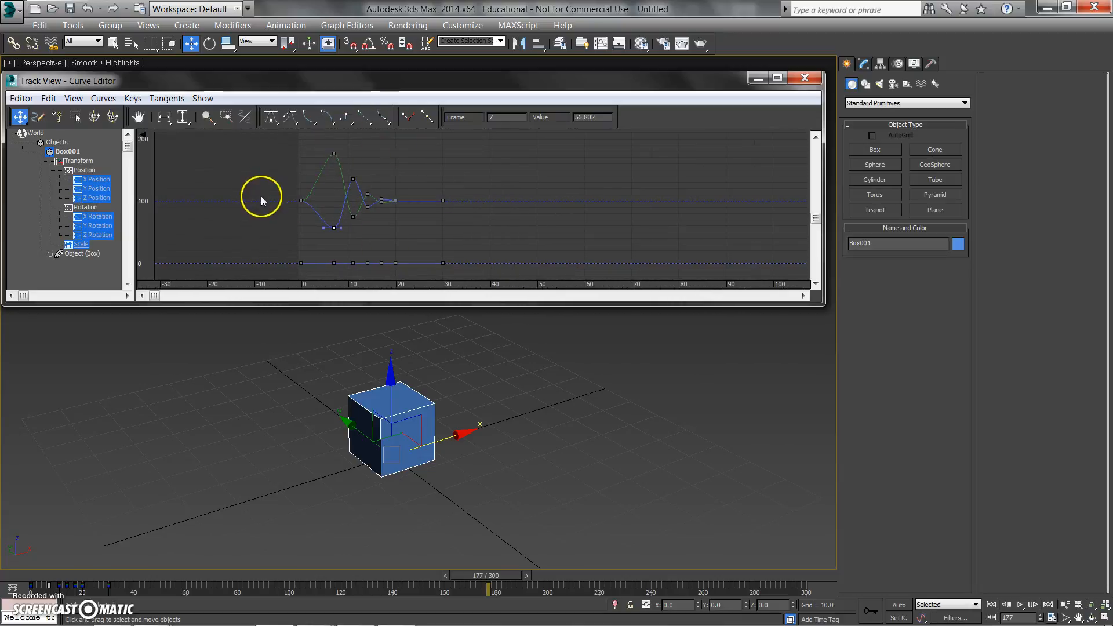
Step: Set the out-of-range type of the box's position, rotation and scale curves to Cycle
click(46, 99)
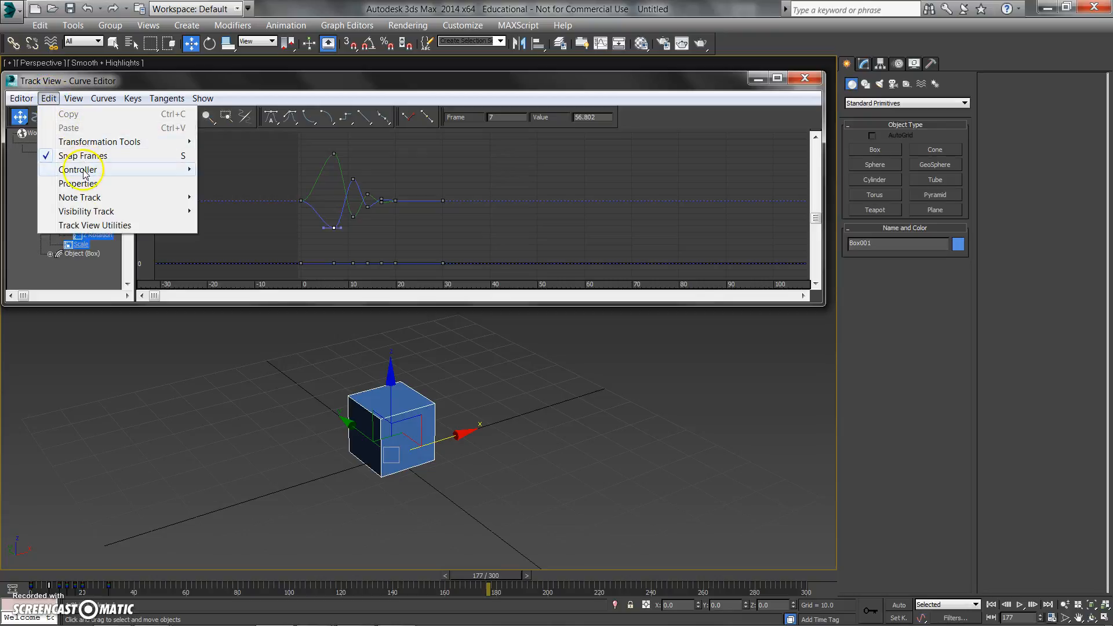
mouse_move(74, 169)
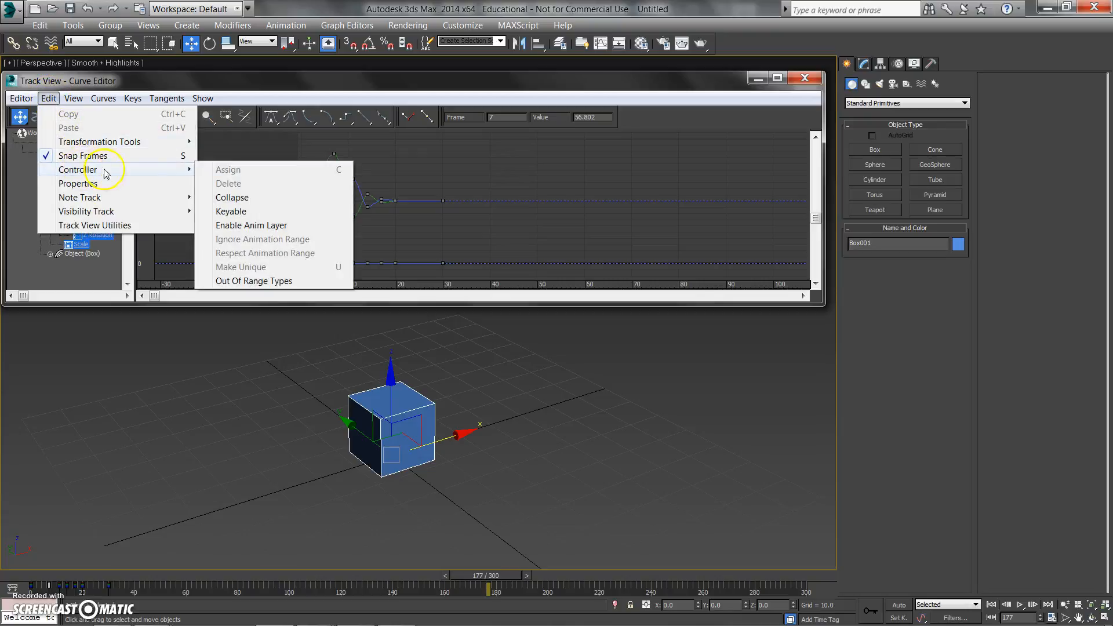
click(258, 282)
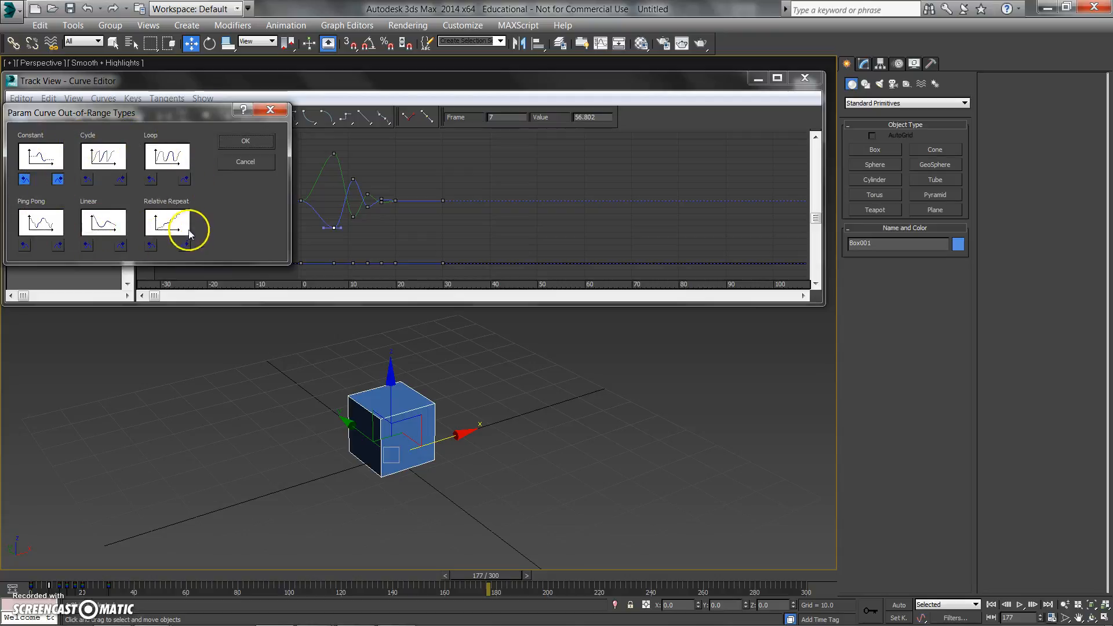
click(112, 160)
click(246, 142)
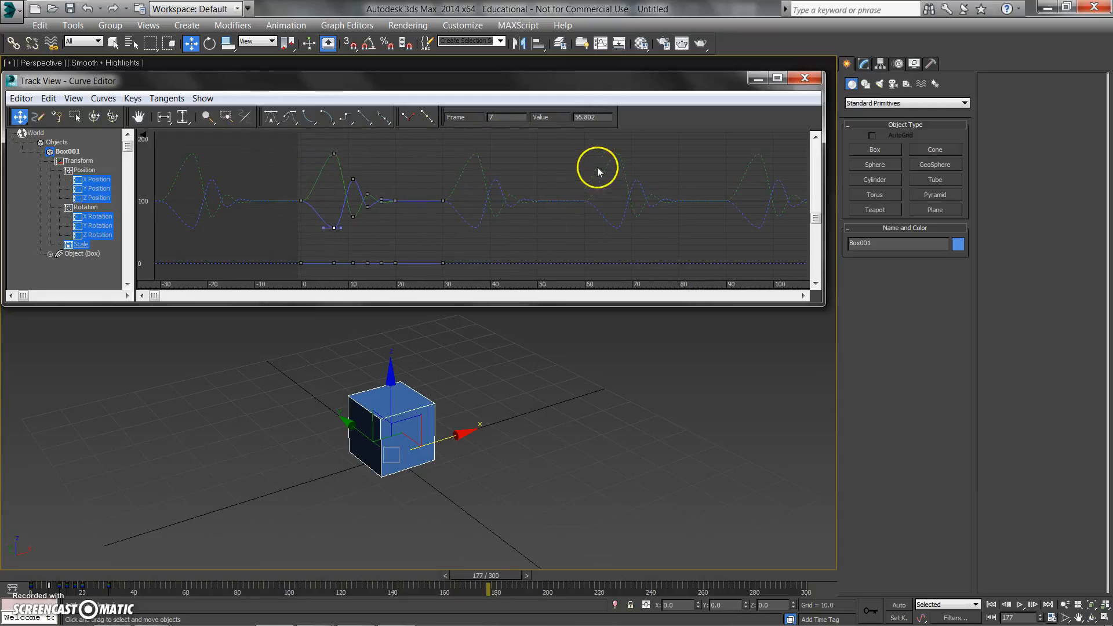
Step: Play back the looping squash-and-stretch from frame 0 and close the Curve Editor
middle_drag(659, 427, 487, 509)
drag(488, 576, 47, 576)
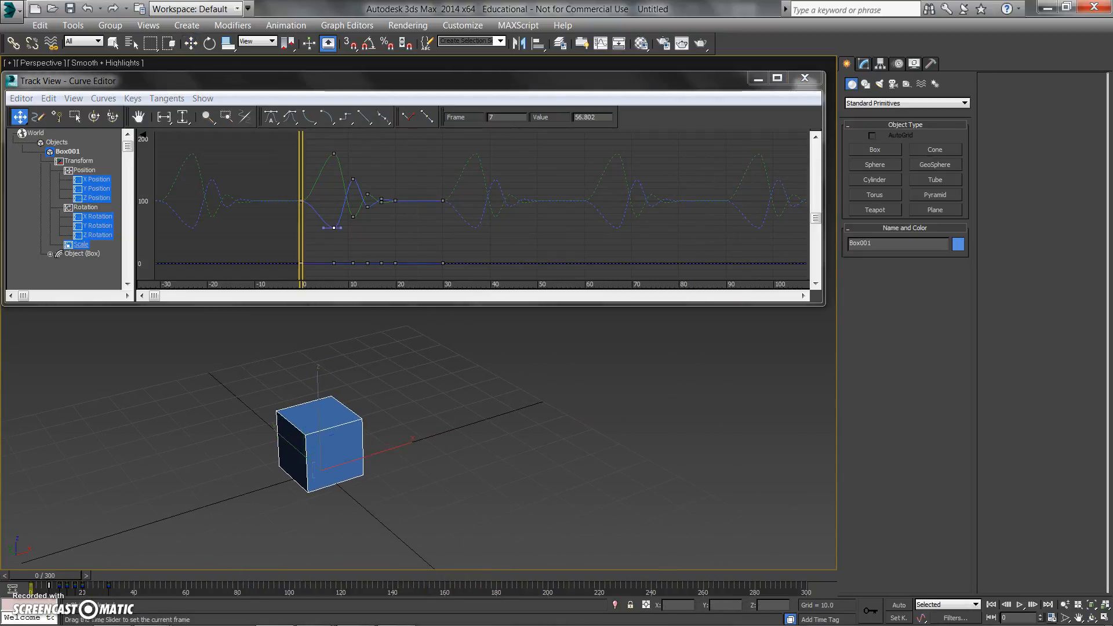
key(slash)
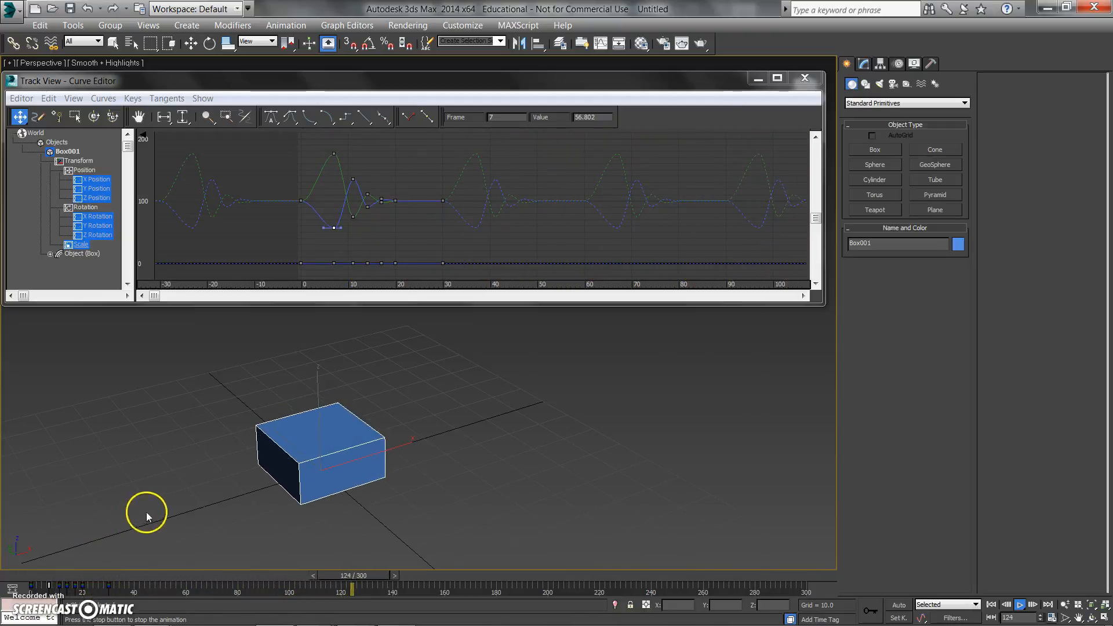
key(w)
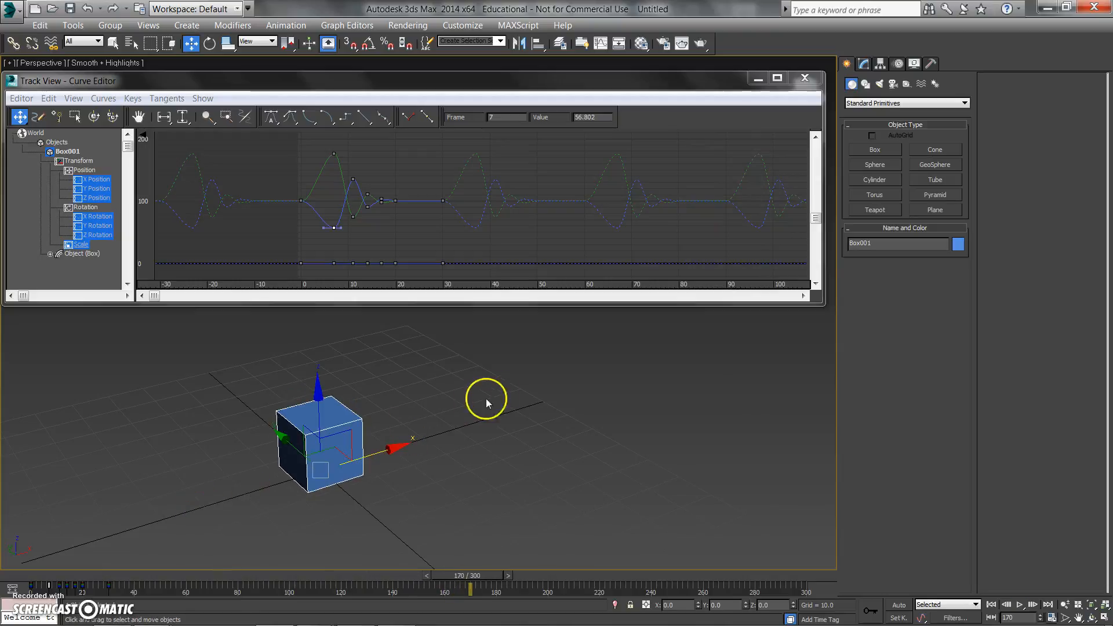
click(817, 84)
Step: Make 9 copies of the box along X, spaced about 27 units apart, and play back the row
alt+middle_drag(388, 436, 324, 424)
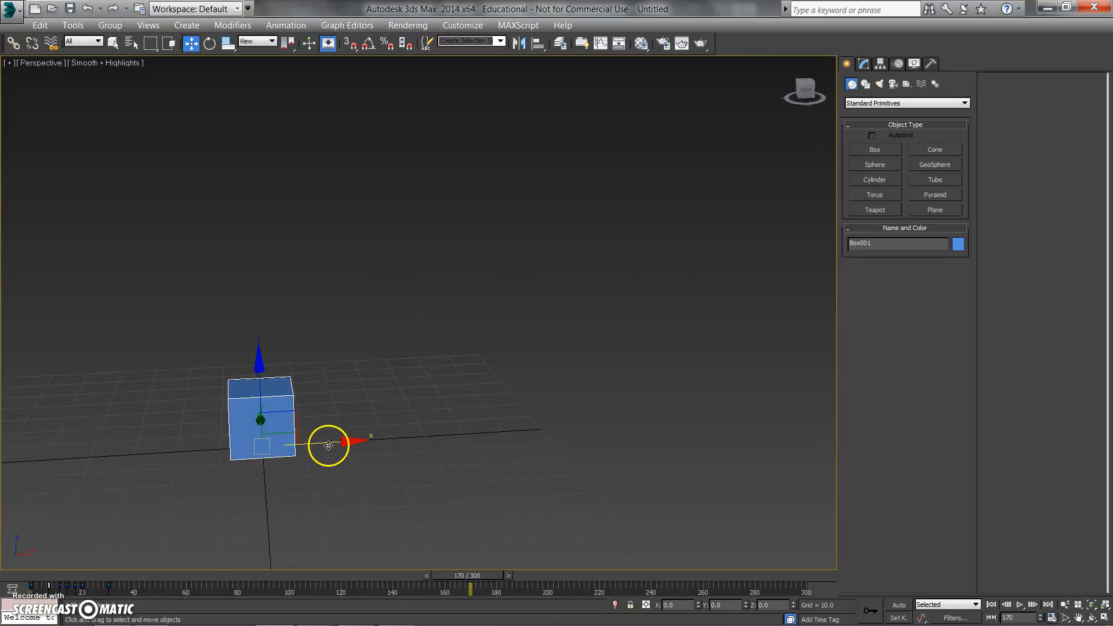
mouse_move(328, 446)
shift+mouse_down()
mouse_move(410, 442)
mouse_move(454, 455)
shift+mouse_up()
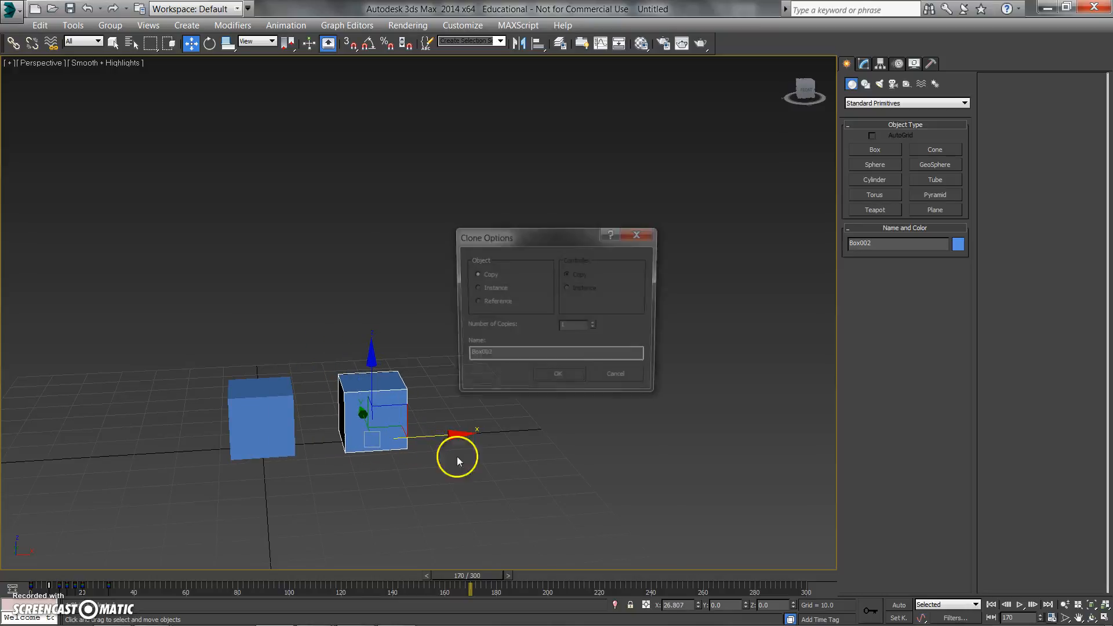
double_click(574, 327)
text(9)
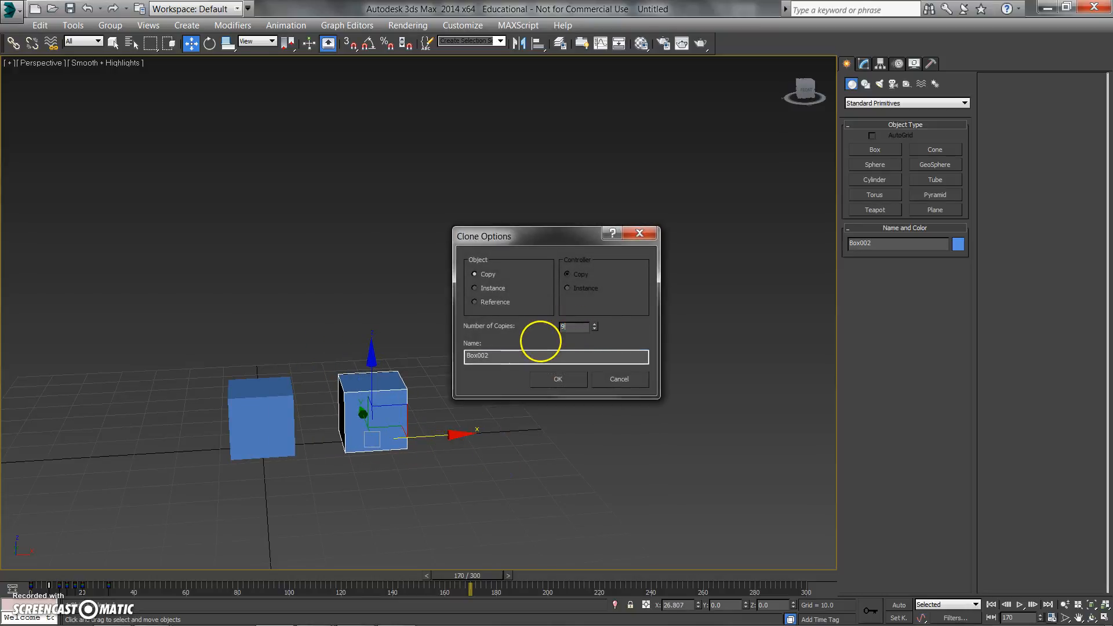
click(565, 378)
mouse_move(504, 398)
alt+middle_down()
mouse_move(412, 360)
mouse_move(426, 380)
mouse_move(423, 368)
mouse_move(439, 376)
alt+middle_up()
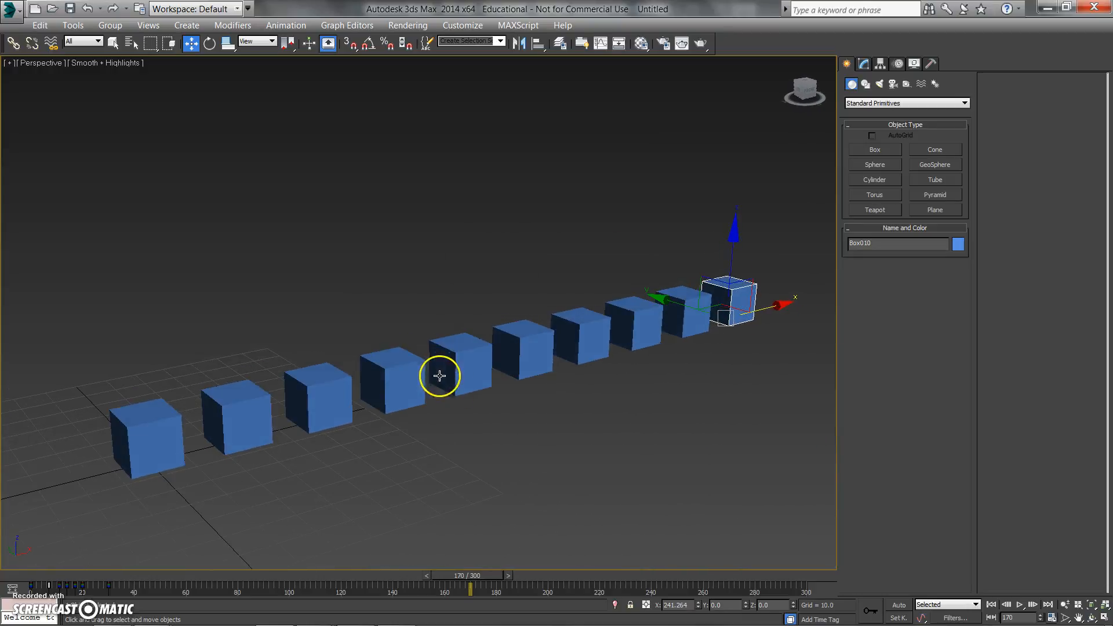
key(/)
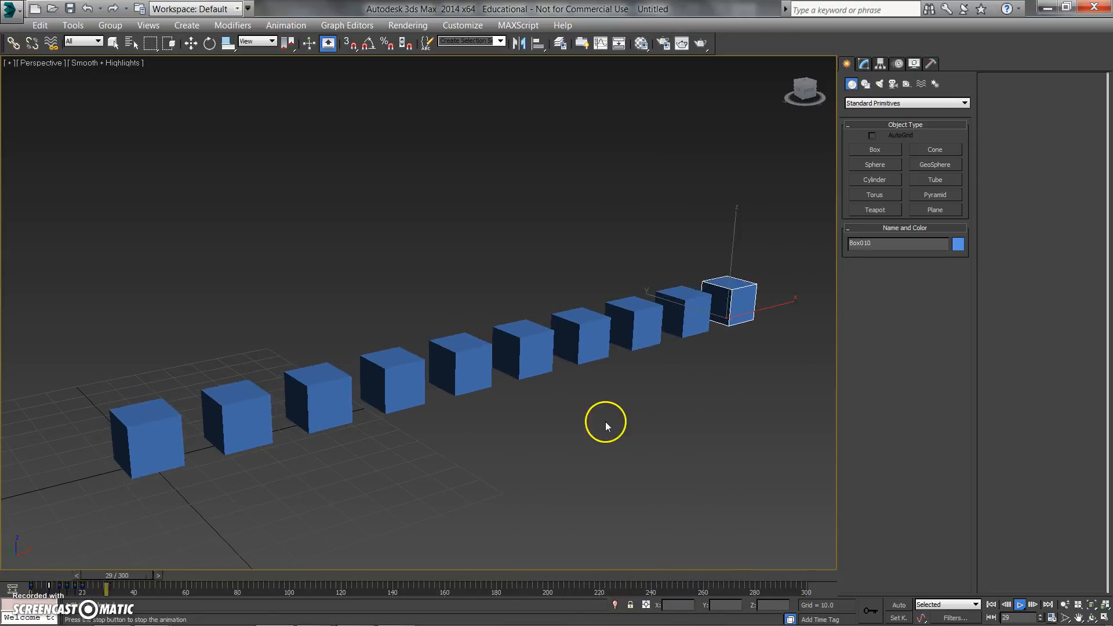
key(/)
key(w)
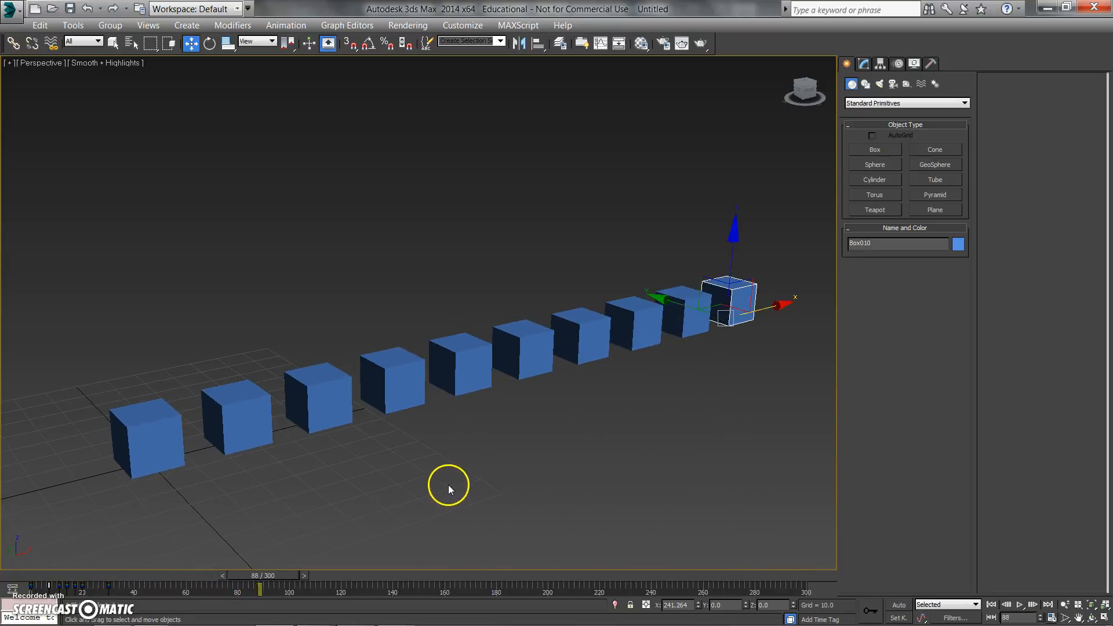
Step: Shift all keys of the second, fourth and sixth boxes about 3 frames forward and play back the offset motion
mouse_move(355, 425)
alt+middle_down()
mouse_move(356, 410)
mouse_move(346, 439)
alt+middle_up()
click(171, 384)
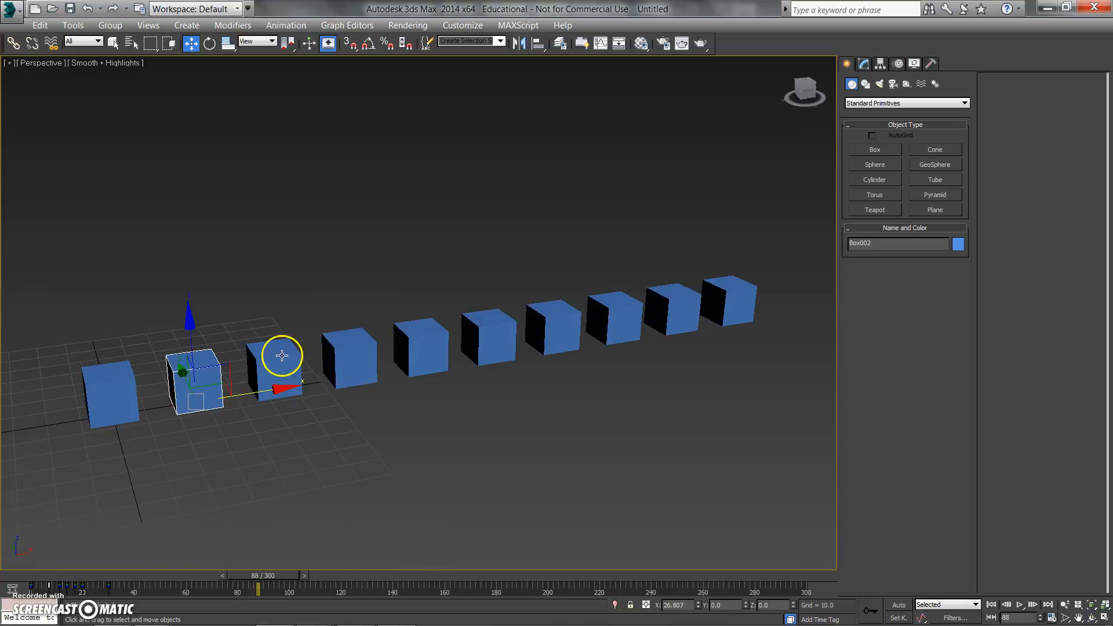
ctrl+click(357, 351)
ctrl+click(491, 336)
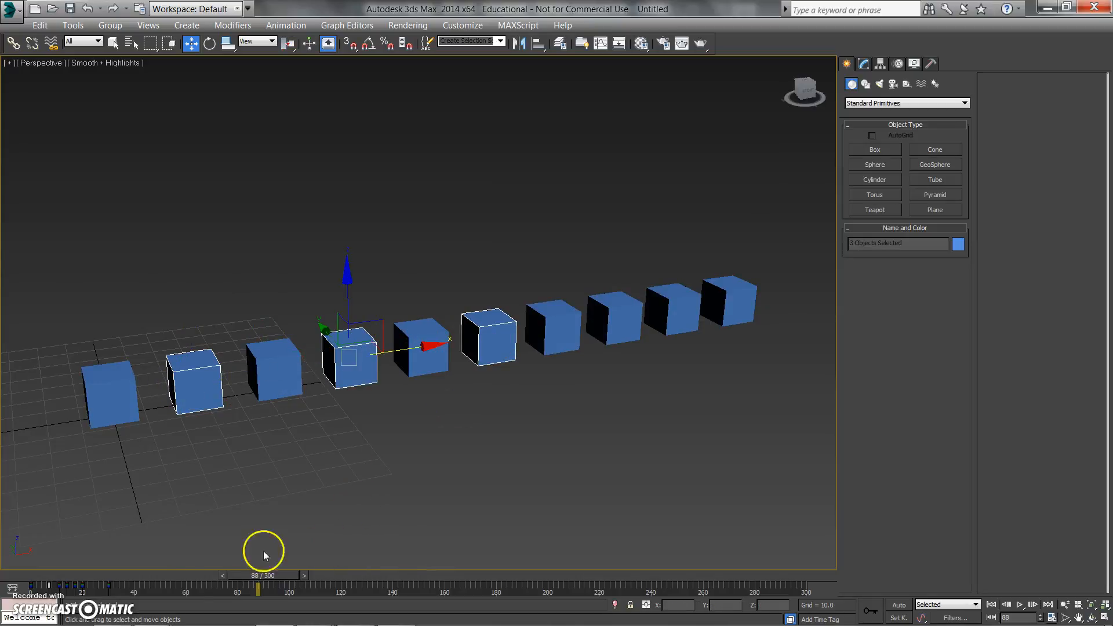
drag(156, 597, 39, 600)
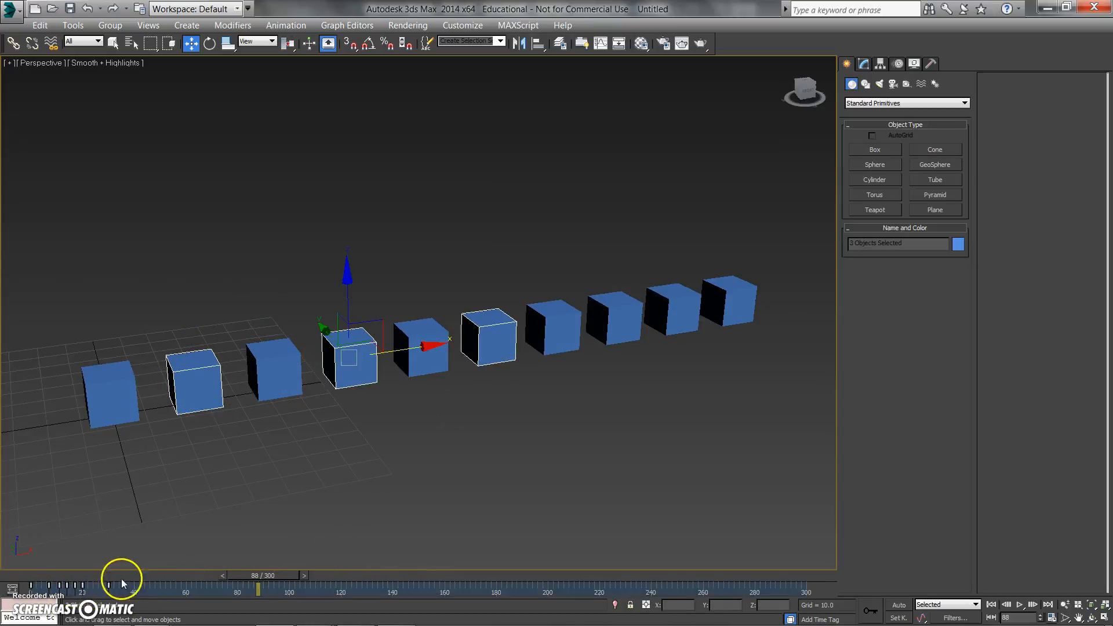
drag(155, 591, 115, 584)
key(/)
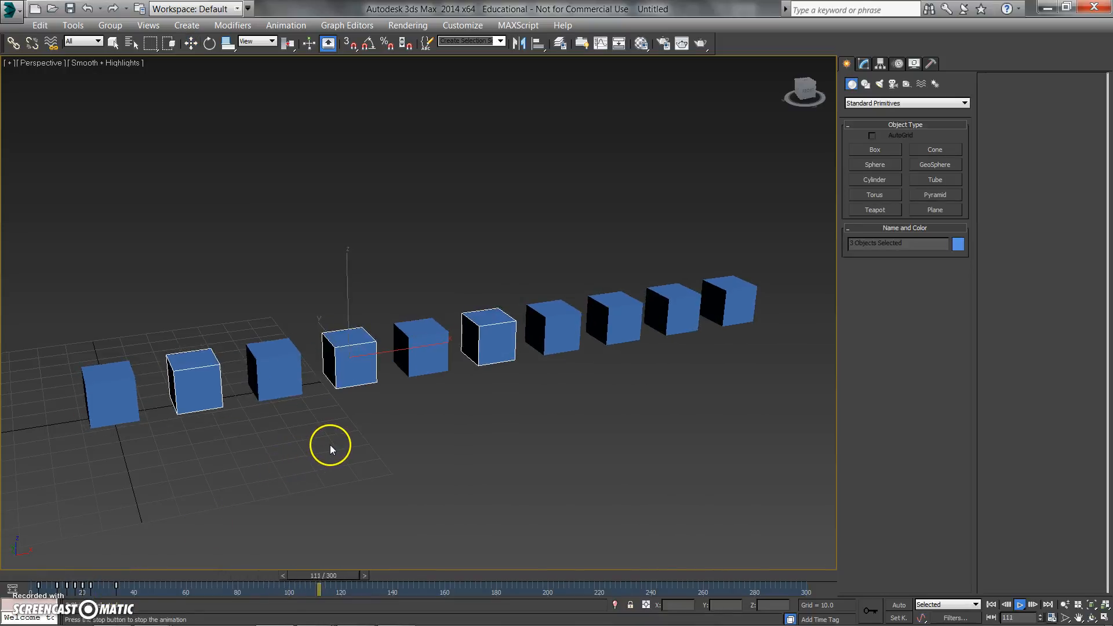
key(/)
Step: Shift all keys of the eighth and tenth boxes about 7 frames forward and play back the row
click(617, 301)
ctrl+click(671, 305)
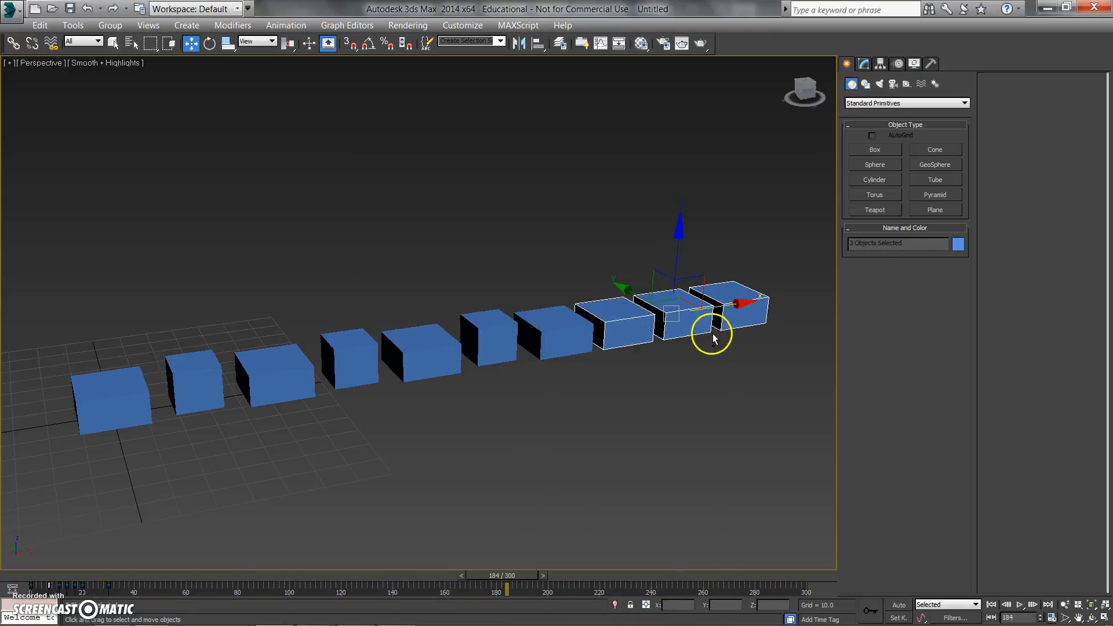
click(637, 325)
click(634, 326)
ctrl+click(720, 318)
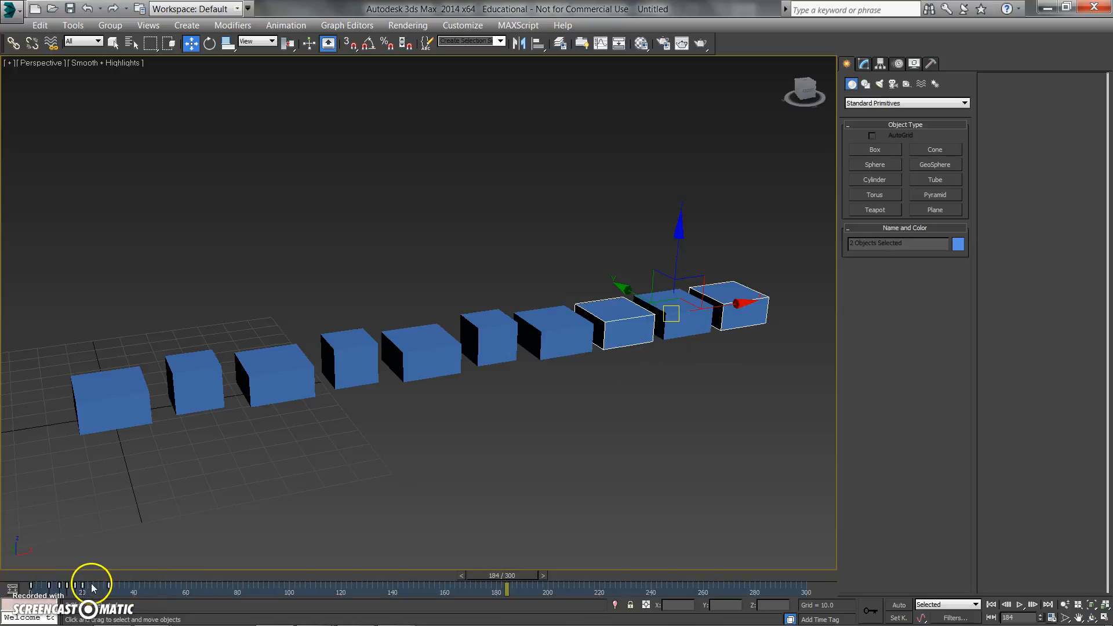
mouse_move(83, 586)
mouse_down()
mouse_move(115, 585)
mouse_move(100, 585)
mouse_up()
key(slash)
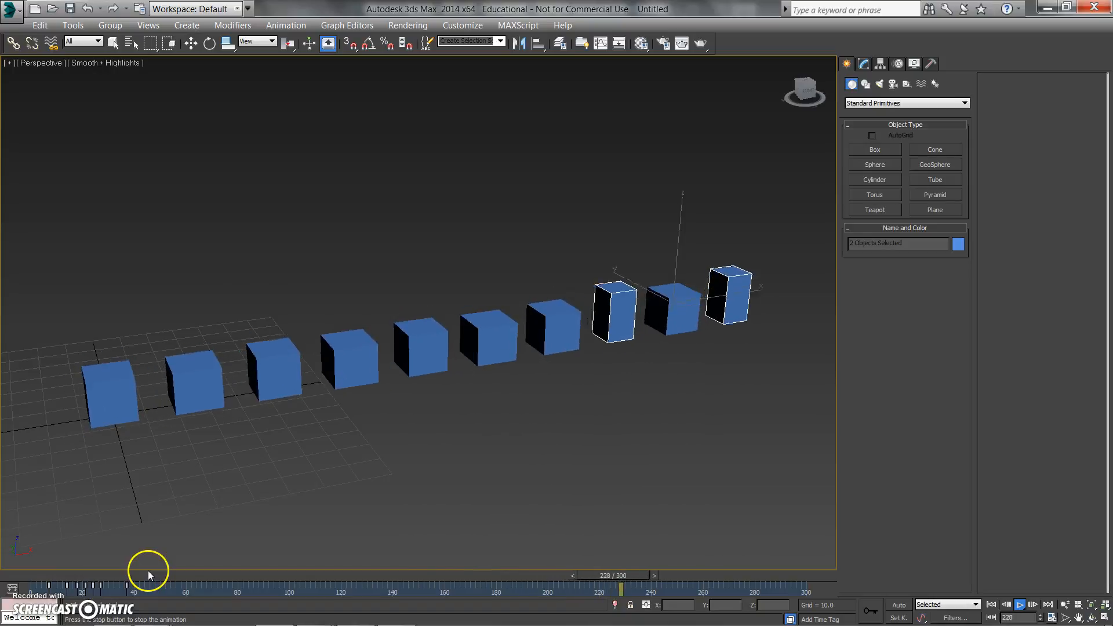
key(slash)
key(w)
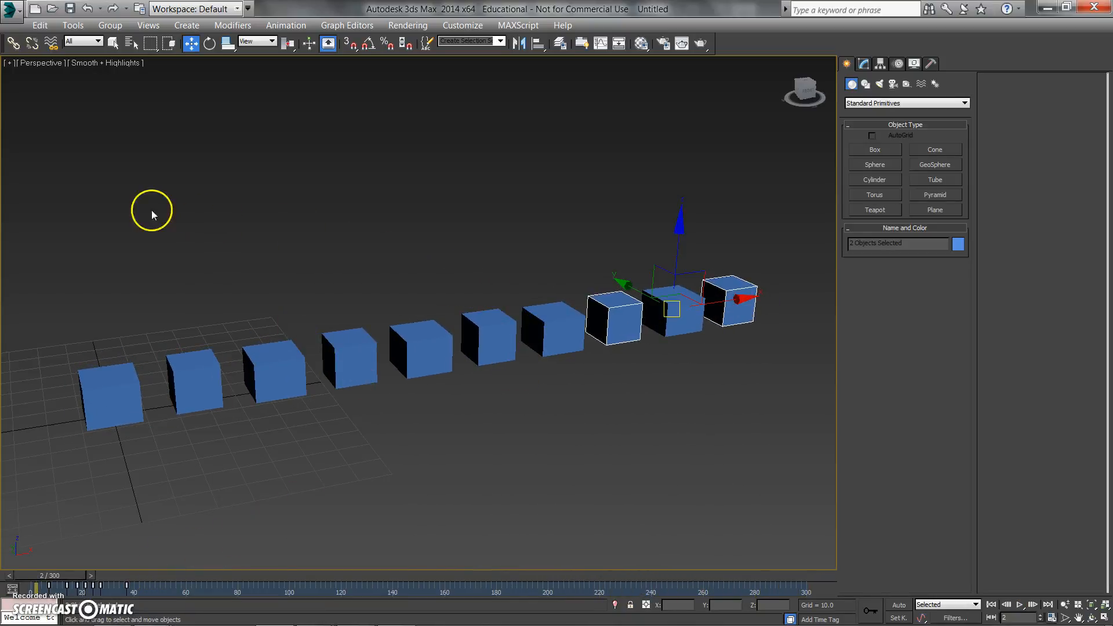
Step: Select all ten boxes and make 9 copies of the row along Y, forming a grid of boxes
drag(56, 171, 792, 527)
alt+middle_drag(792, 527, 631, 447)
shift+drag(563, 379, 517, 372)
click(595, 325)
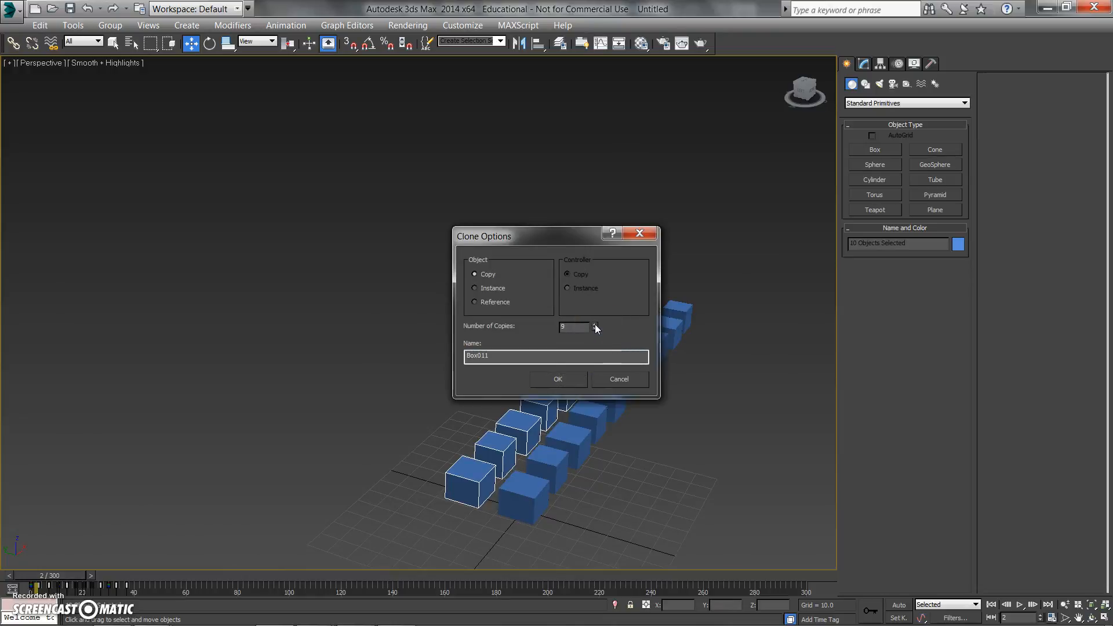
click(560, 379)
alt+middle_drag(599, 426, 607, 398)
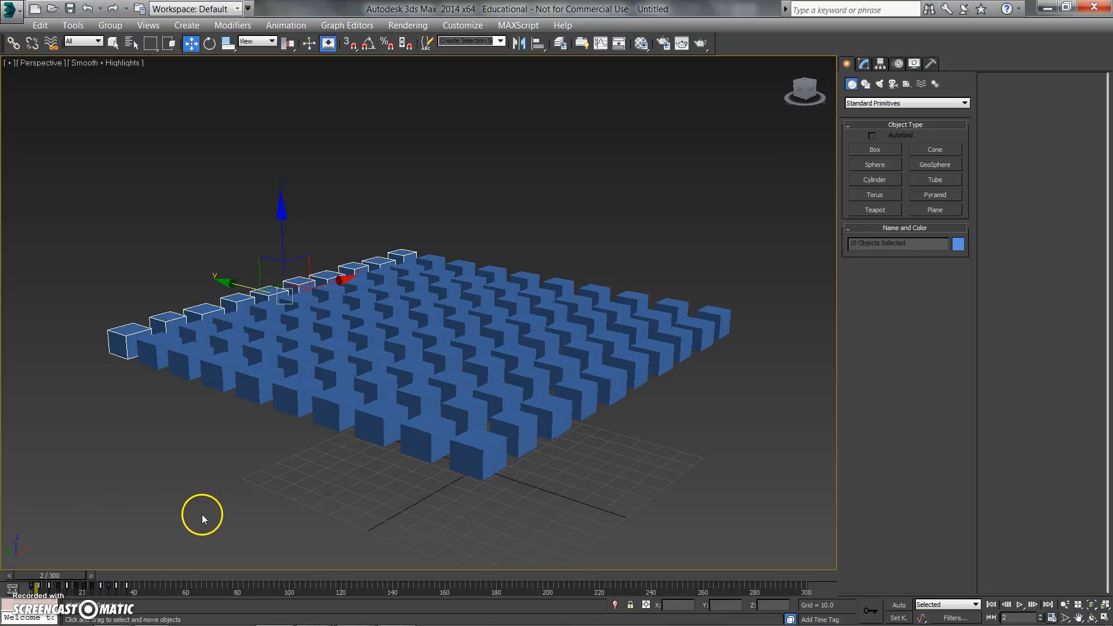